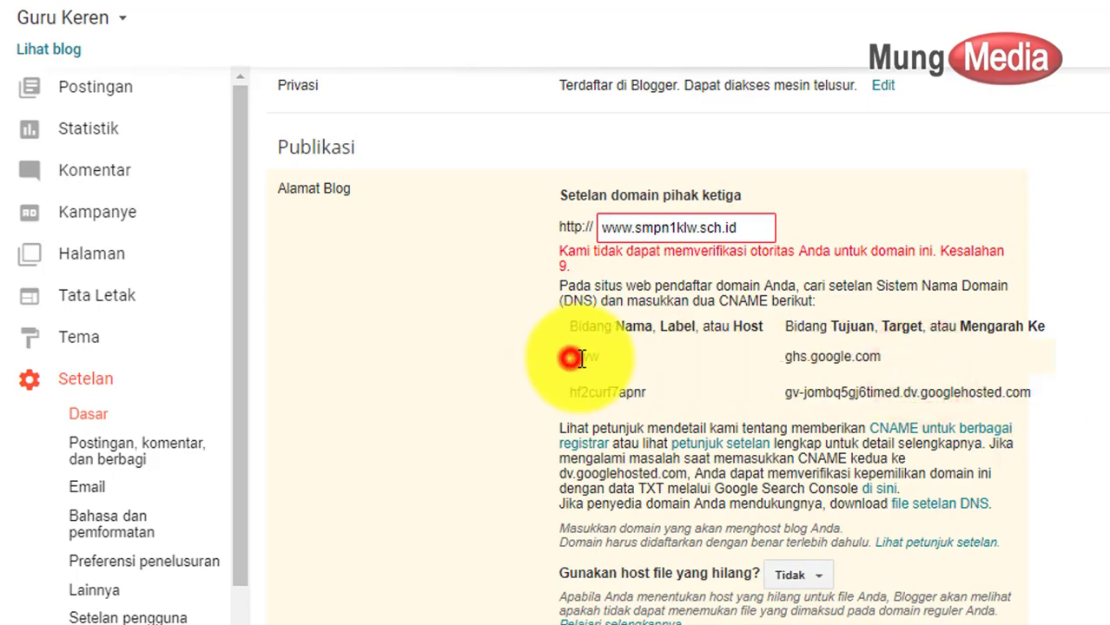
# - Select the www CNAME host name listed in Blogger's domain error message
pyautogui.moveTo(572, 358); pyautogui.dragTo(619, 358)
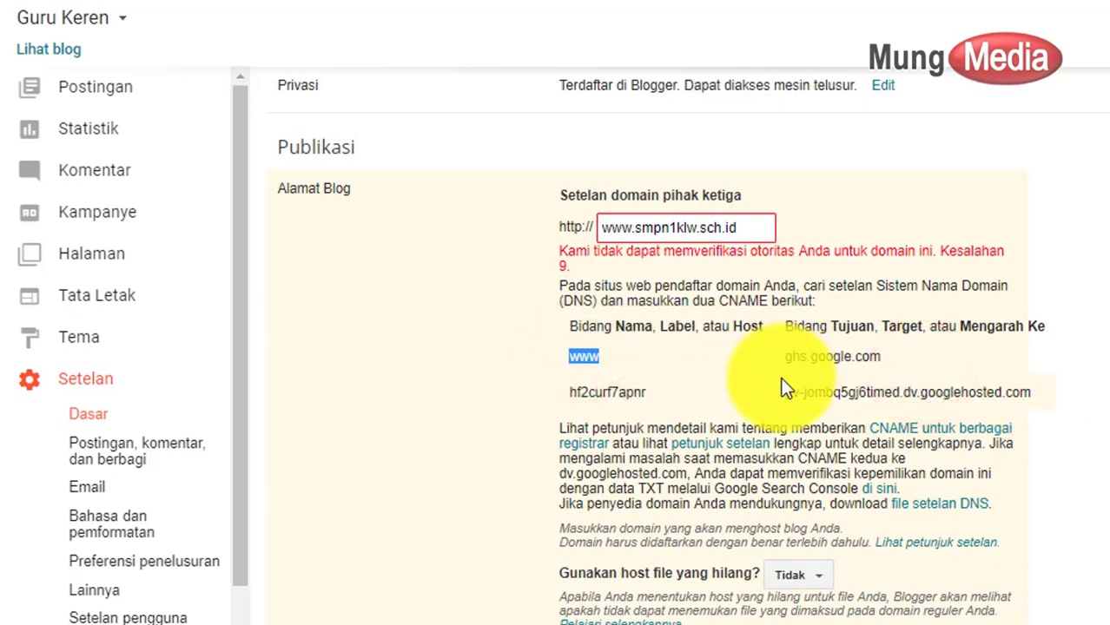
pyautogui.moveTo(791, 358); pyautogui.dragTo(881, 358)
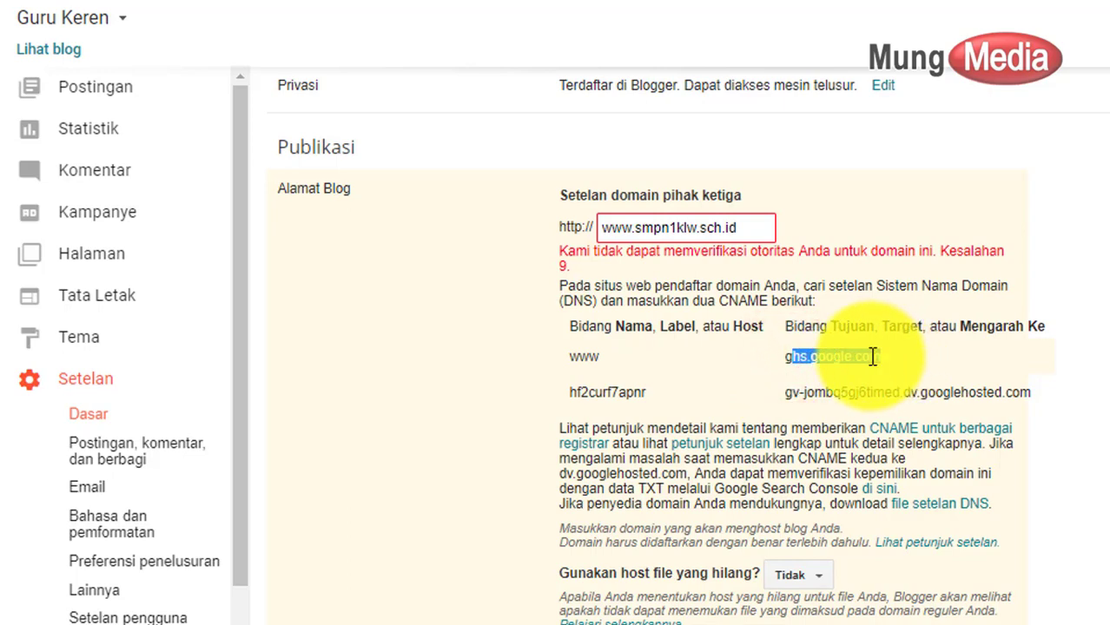
pyautogui.click(612, 393)
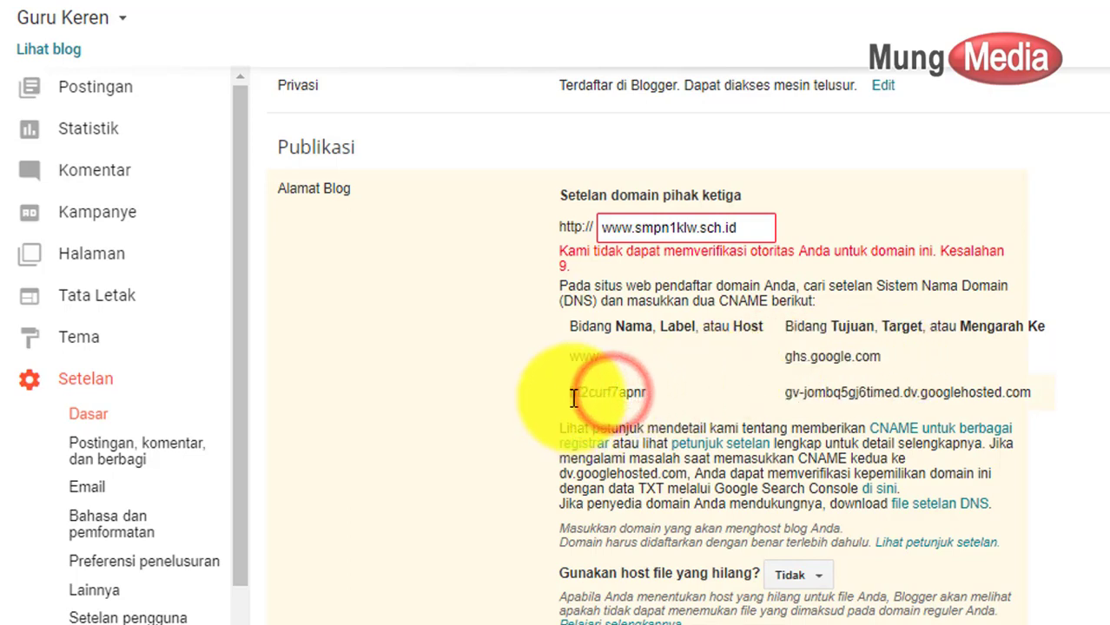
pyautogui.moveTo(568, 392); pyautogui.dragTo(656, 401)
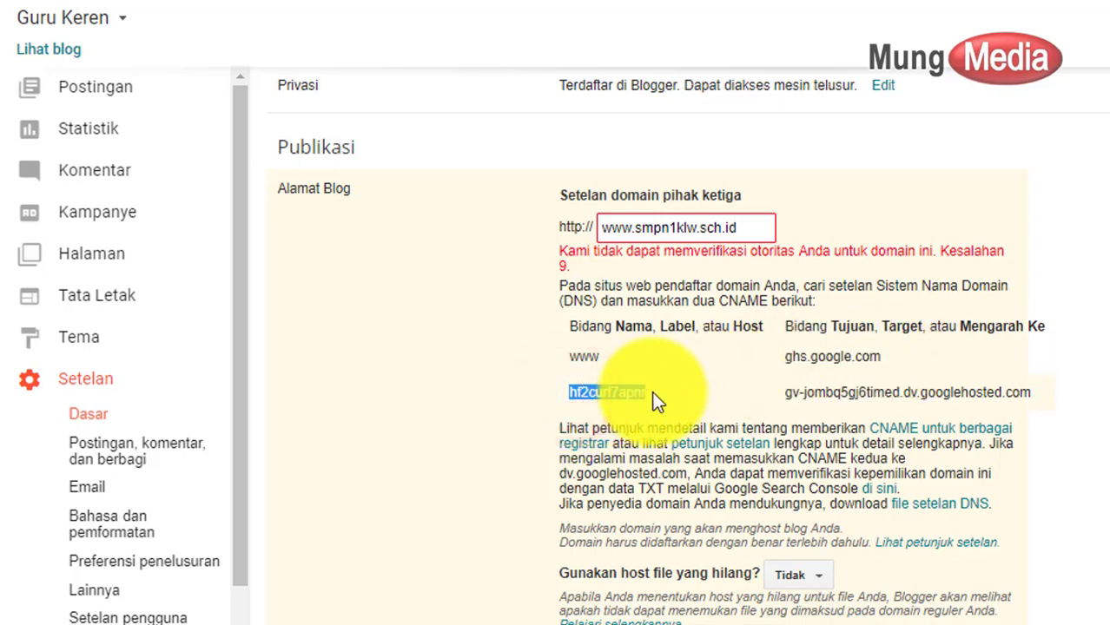
pyautogui.moveTo(785, 393); pyautogui.dragTo(1025, 392)
pyautogui.click(953, 393)
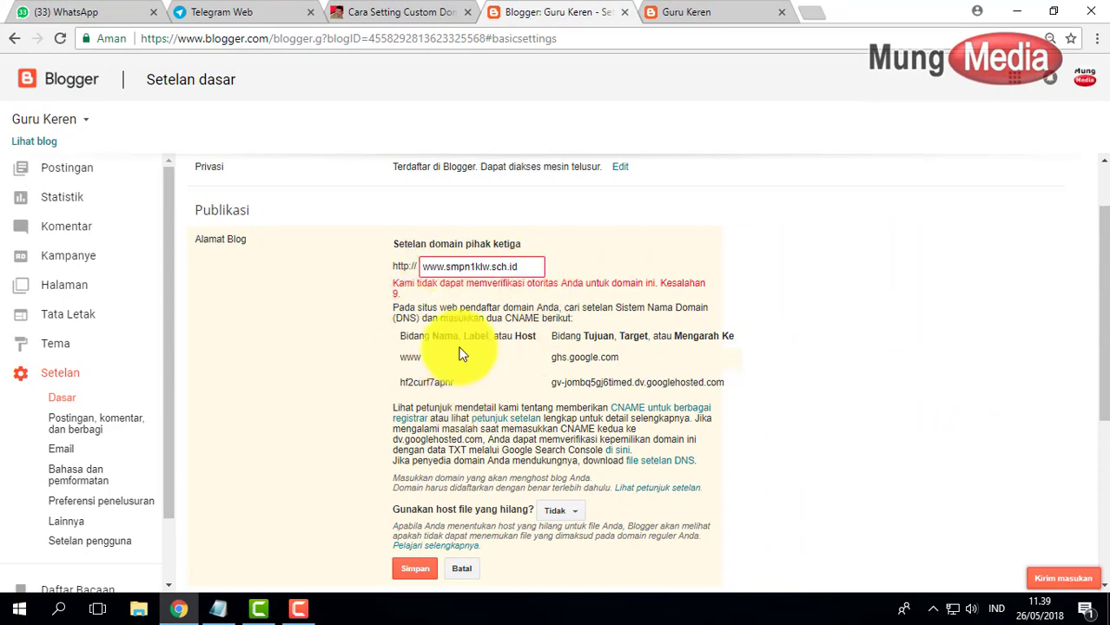
# - Follow the tutorial's Langkah #2 link to open domainid.mungbisnis.com in a new tab
pyautogui.click(400, 4)
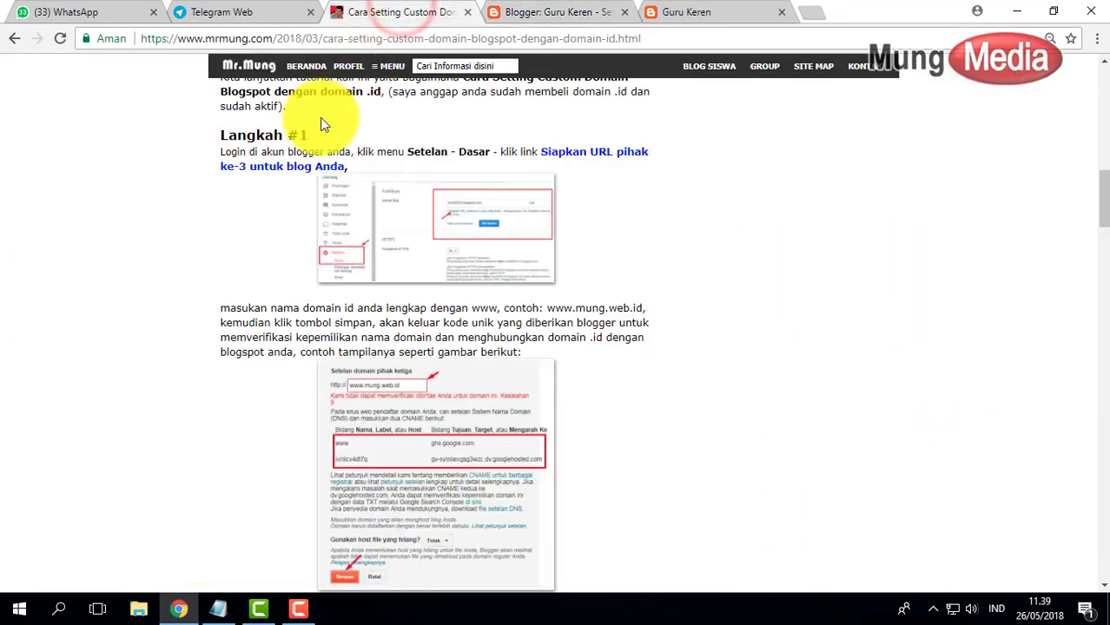
pyautogui.scroll(-5, 291, 187)
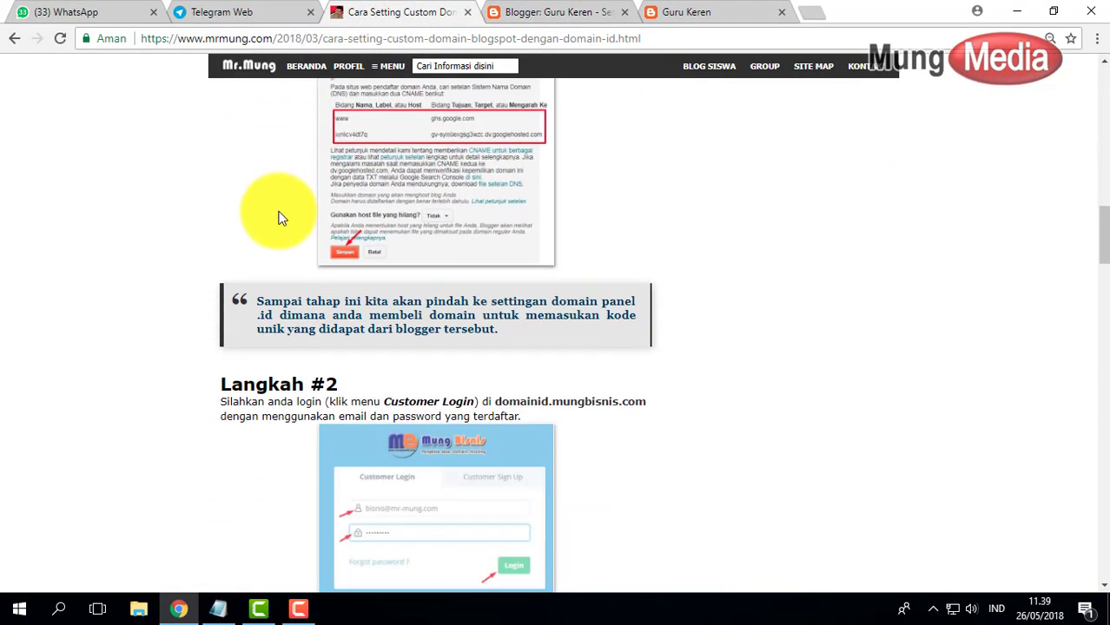
pyautogui.scroll(-1, 310, 300)
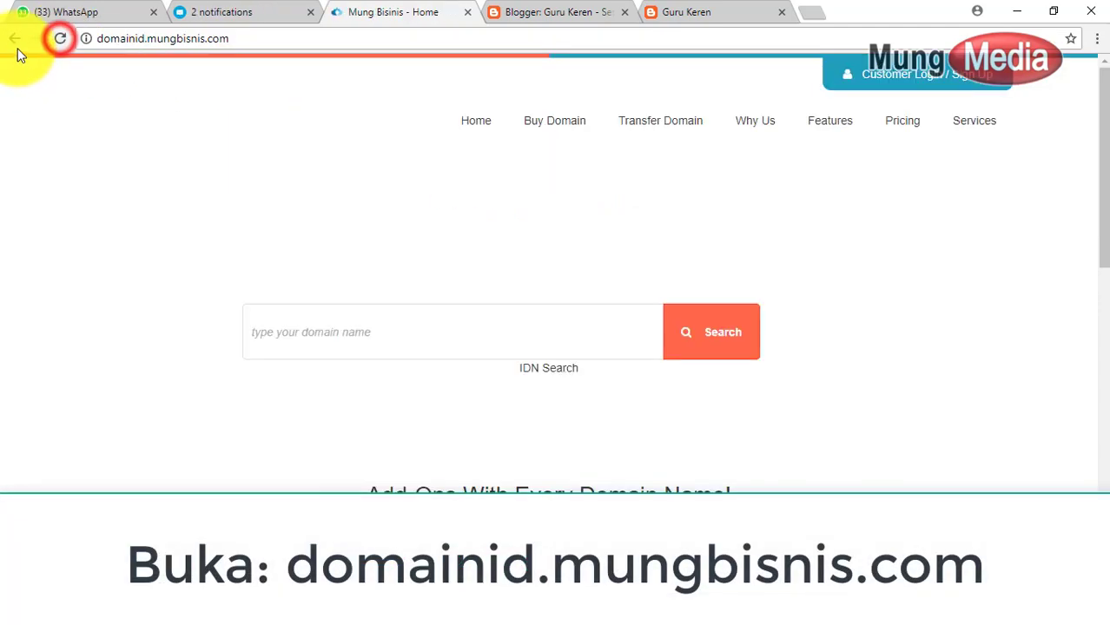
pyautogui.click(14, 38)
pyautogui.keyDown('ctrl'); pyautogui.click(548, 236); pyautogui.keyUp('ctrl')
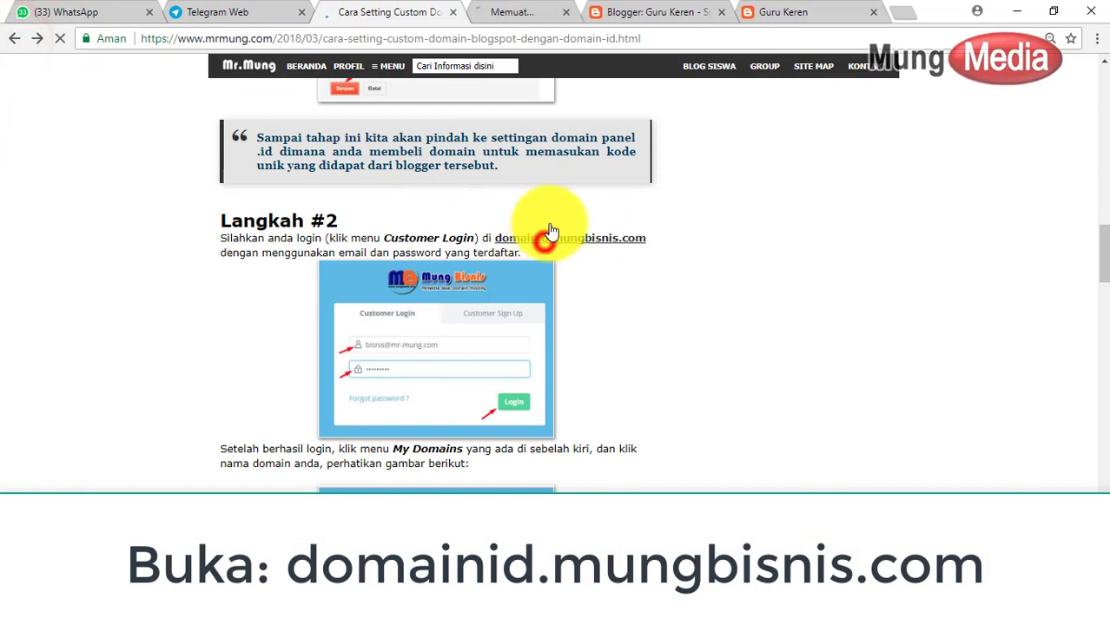
pyautogui.click(544, 15)
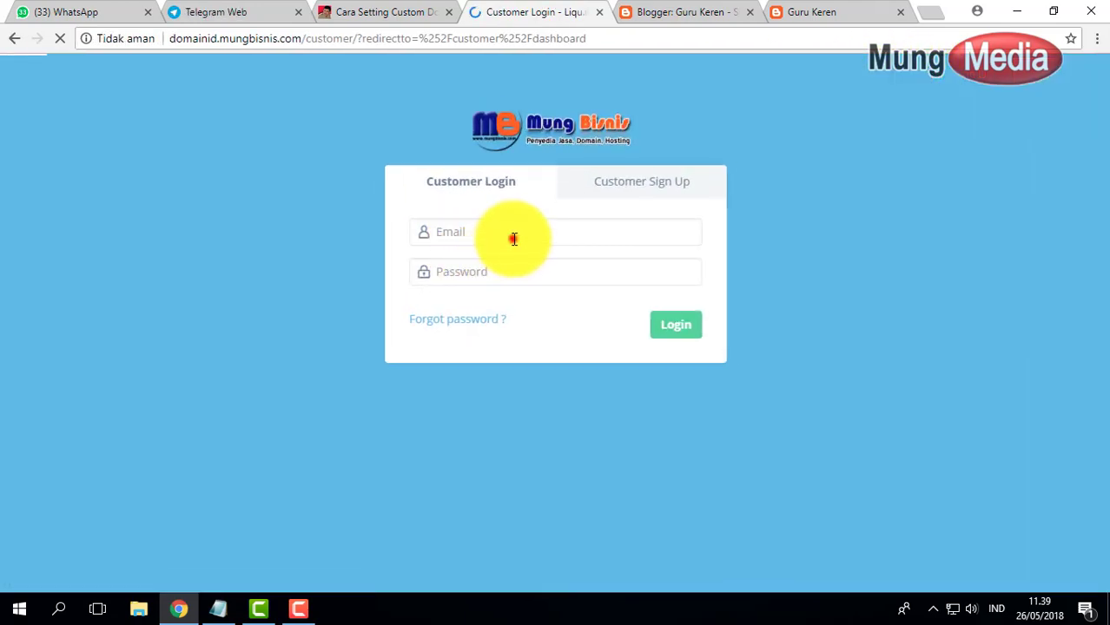
# - Log in to the Mung Bisnis panel with the corrected saved account email and password
pyautogui.click(513, 237)
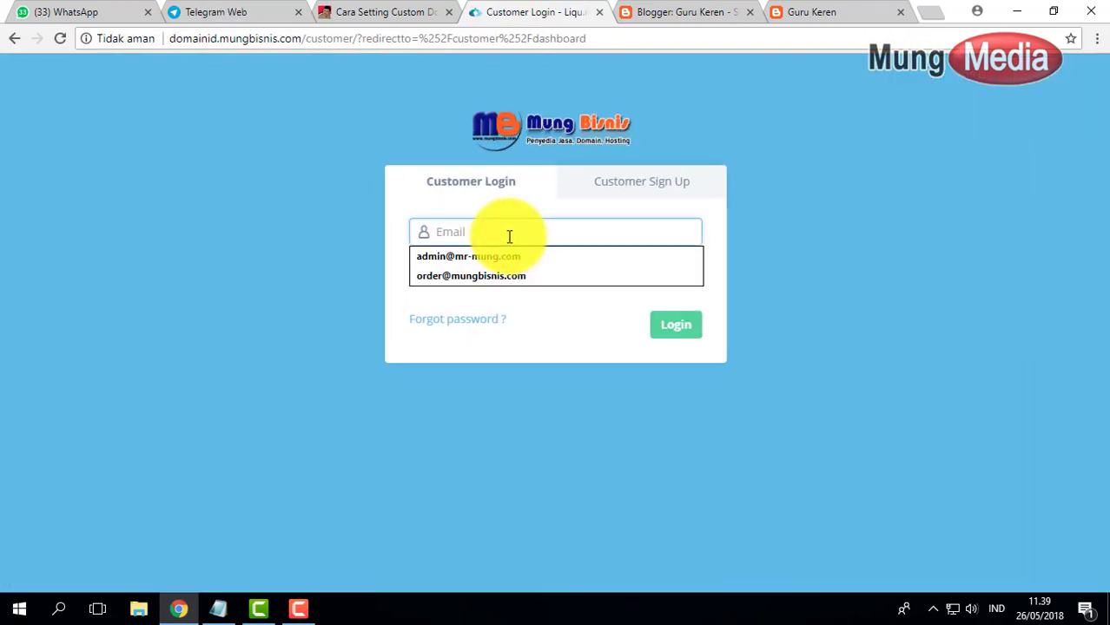
pyautogui.click(499, 255)
pyautogui.click(496, 243)
pyautogui.moveTo(469, 232); pyautogui.dragTo(415, 233)
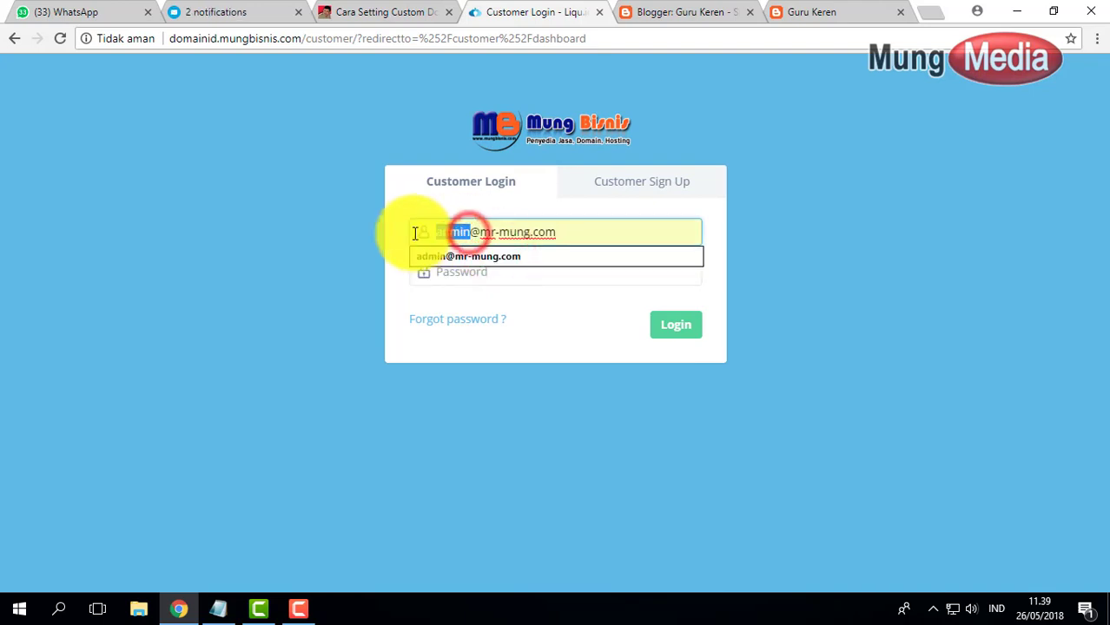
pyautogui.write('bisnis')
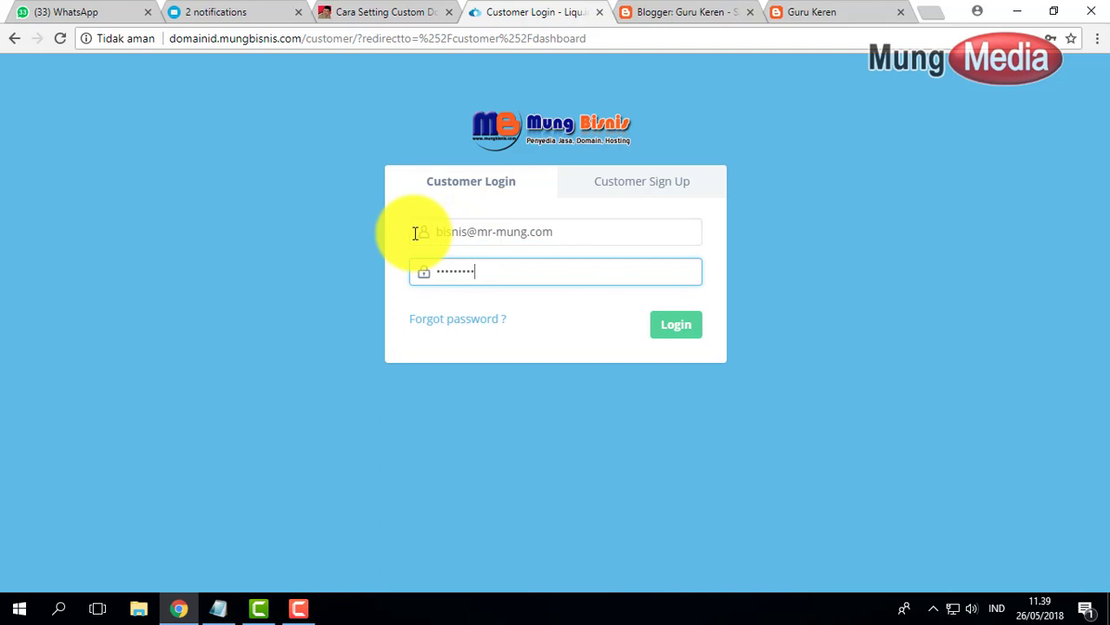
pyautogui.click(674, 325)
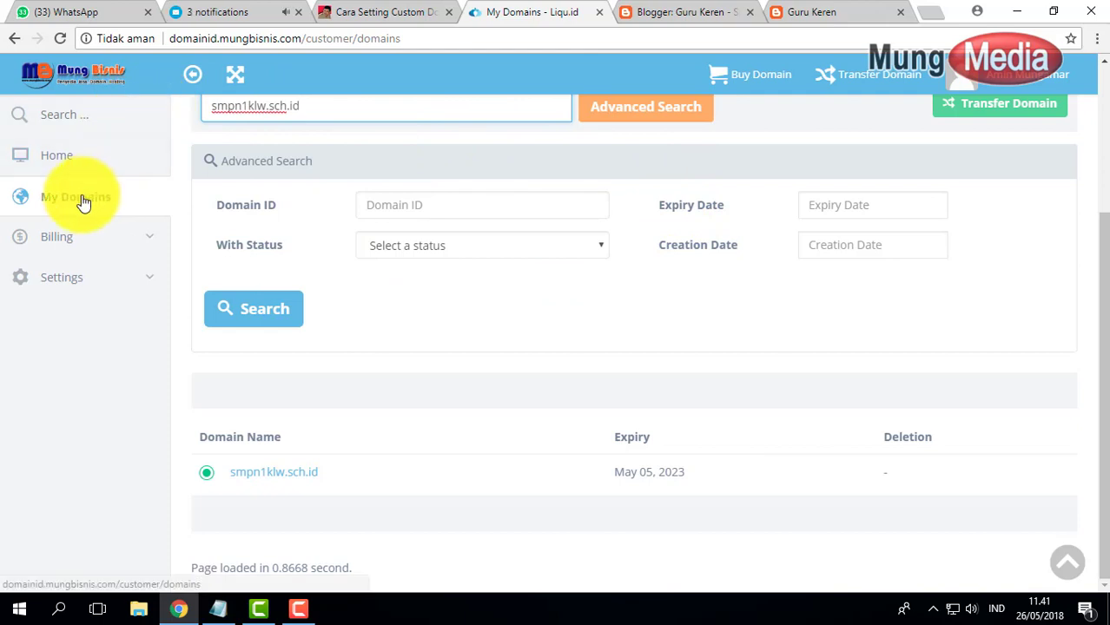
# - Open Manage DNS for smpn1klw.sch.id and start adding a new record
pyautogui.click(276, 477)
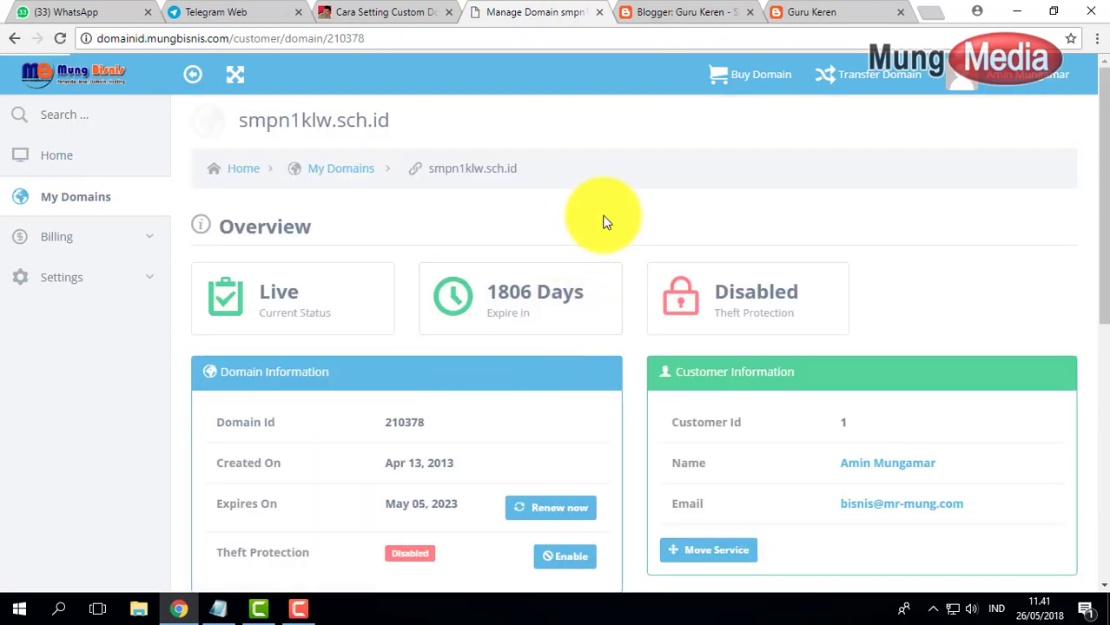
pyautogui.scroll(-1, 606, 221)
pyautogui.scroll(-2, 606, 222)
pyautogui.scroll(-3, 605, 221)
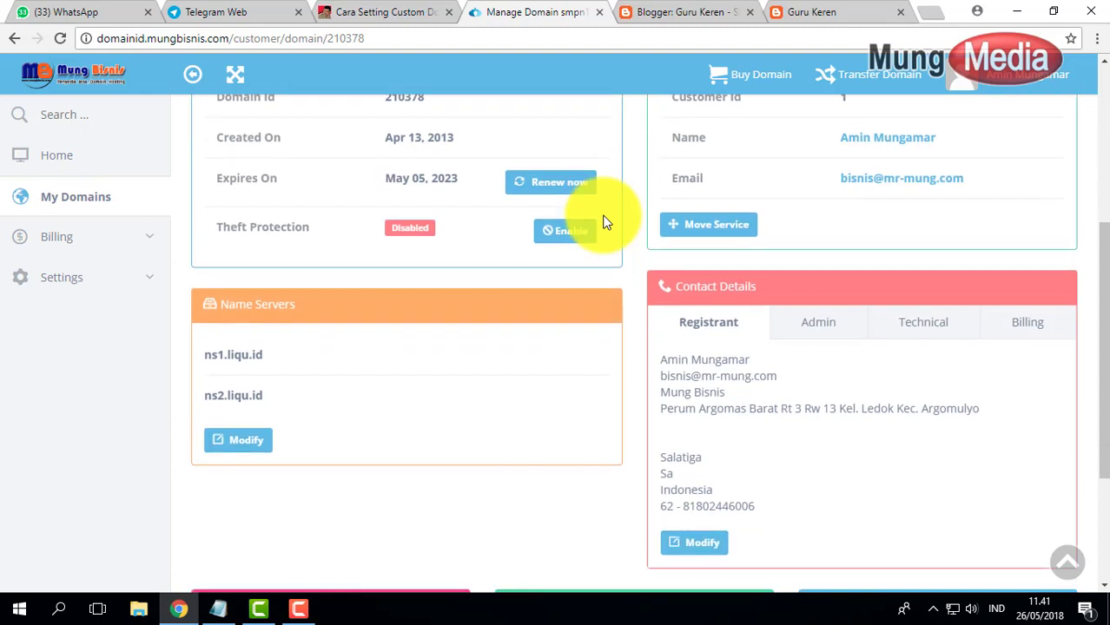
pyautogui.scroll(2, 605, 222)
pyautogui.scroll(-2, 599, 227)
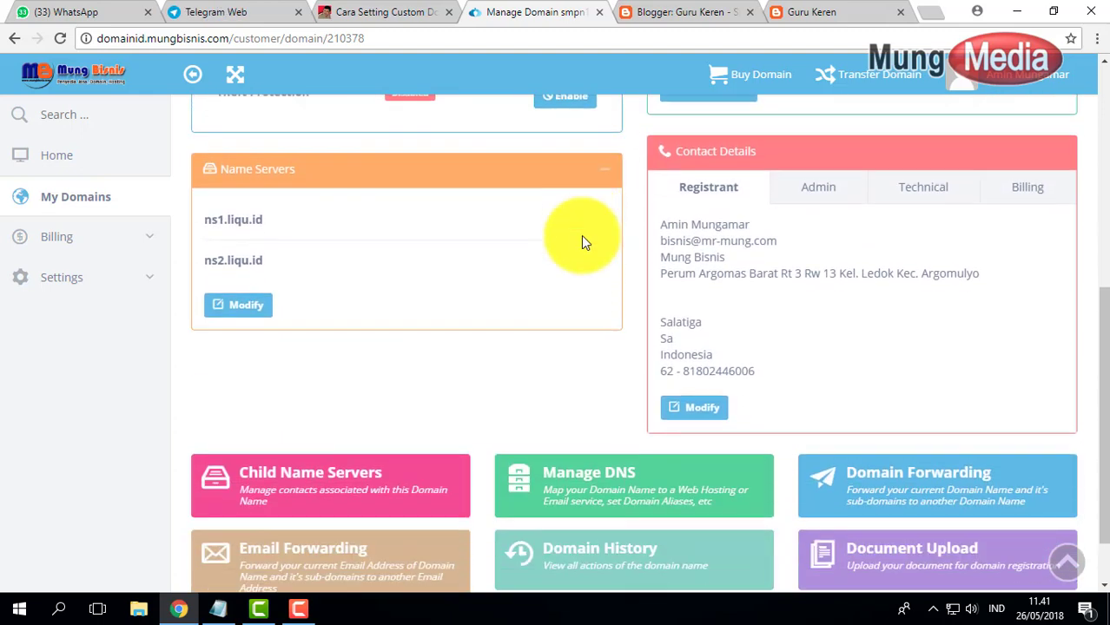
pyautogui.scroll(-1, 576, 229)
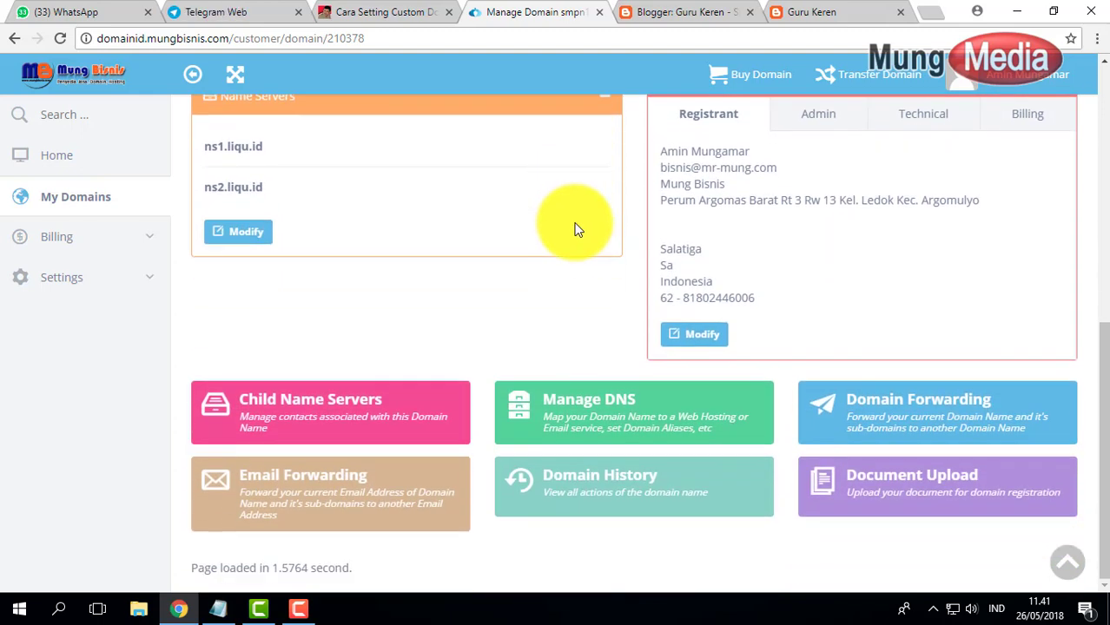
pyautogui.scroll(1, 543, 208)
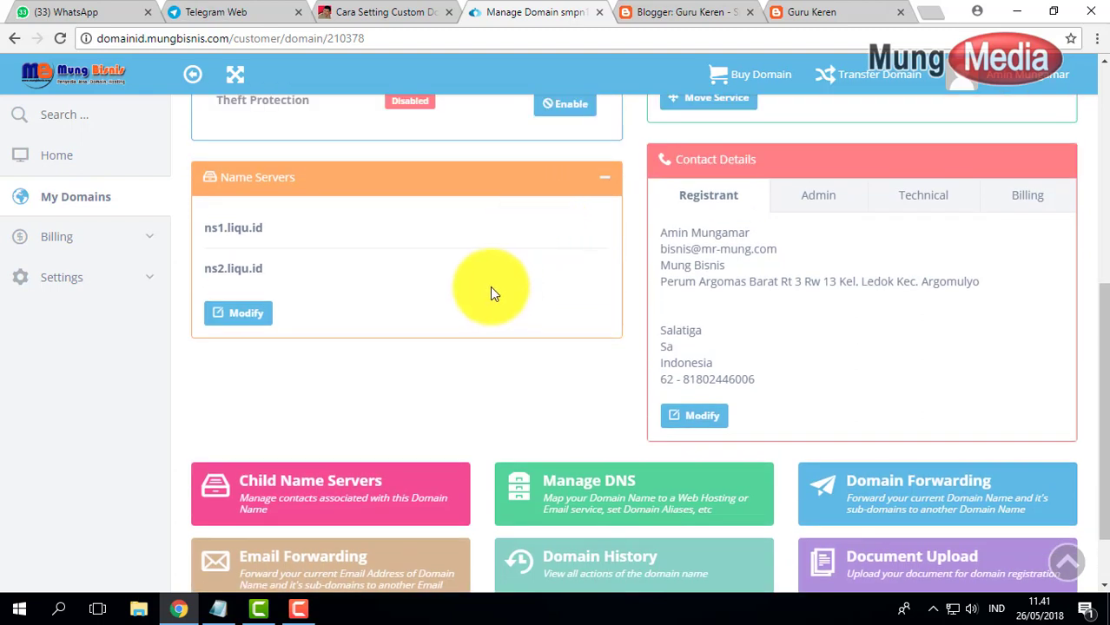
pyautogui.scroll(-1, 488, 291)
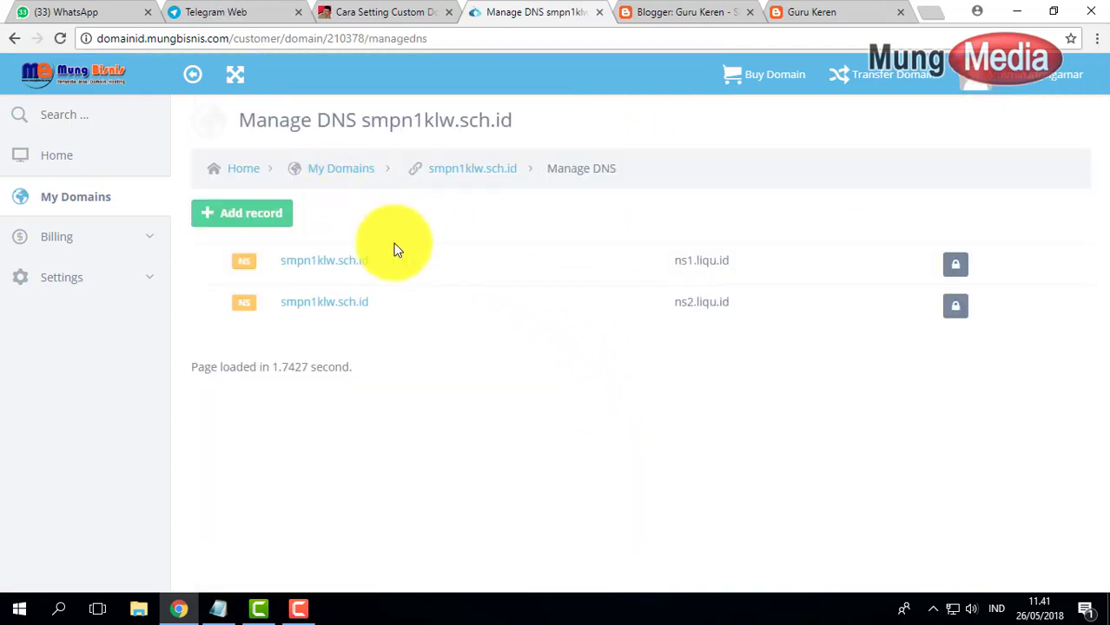
pyautogui.click(248, 214)
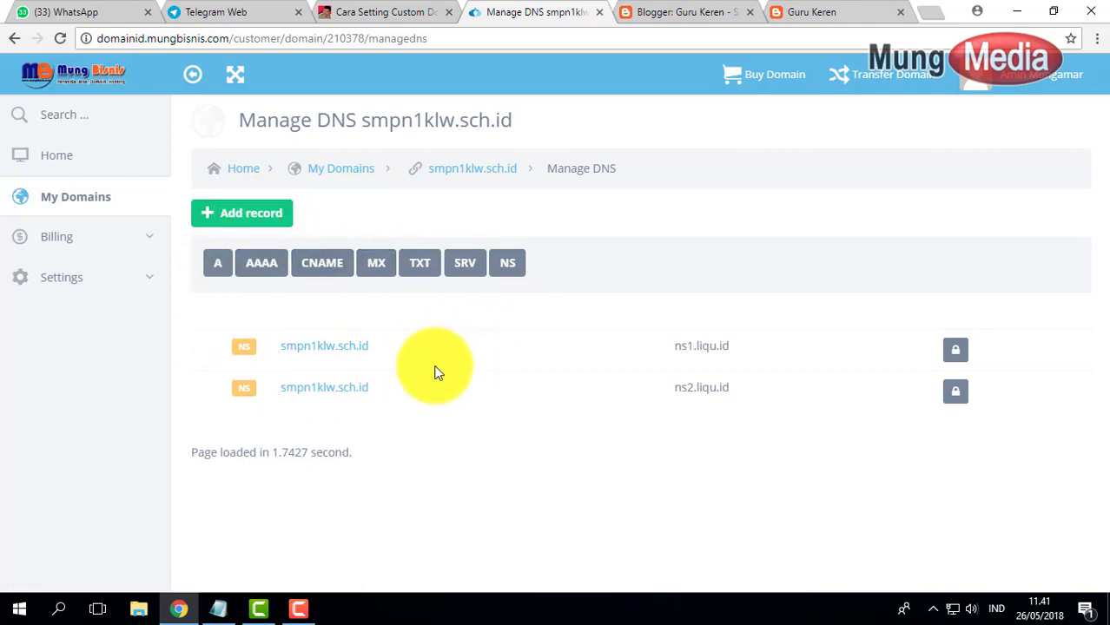
pyautogui.click(387, 13)
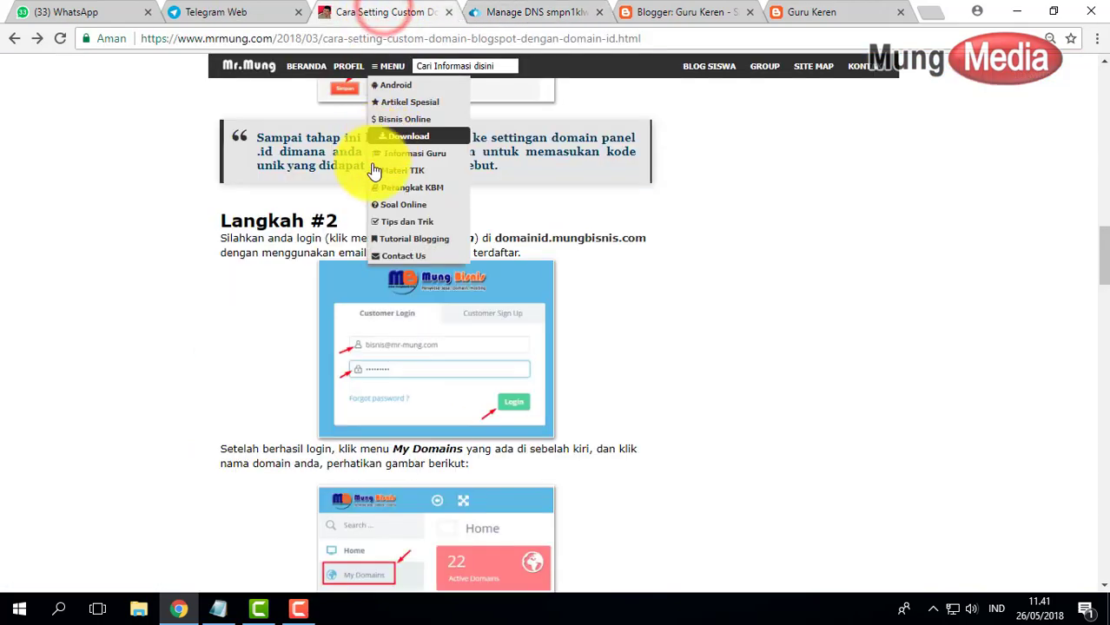
# - Copy the first Google IP 216.239.32.21 from Langkah #4 and start a new A record
pyautogui.scroll(-3, 322, 337)
pyautogui.scroll(-5, 322, 337)
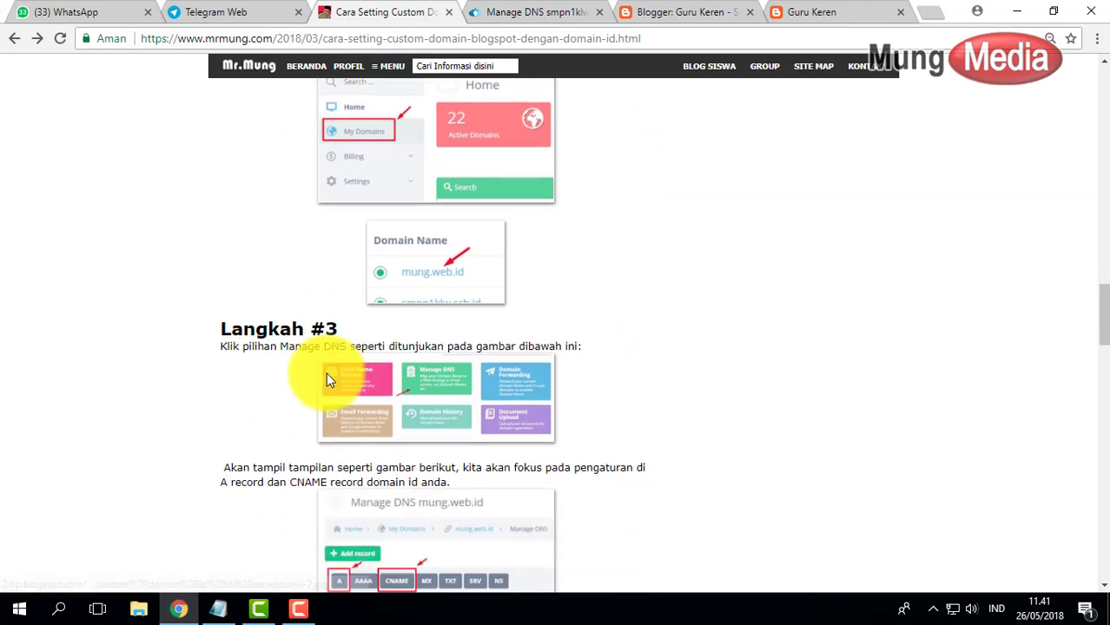
pyautogui.scroll(-1, 351, 435)
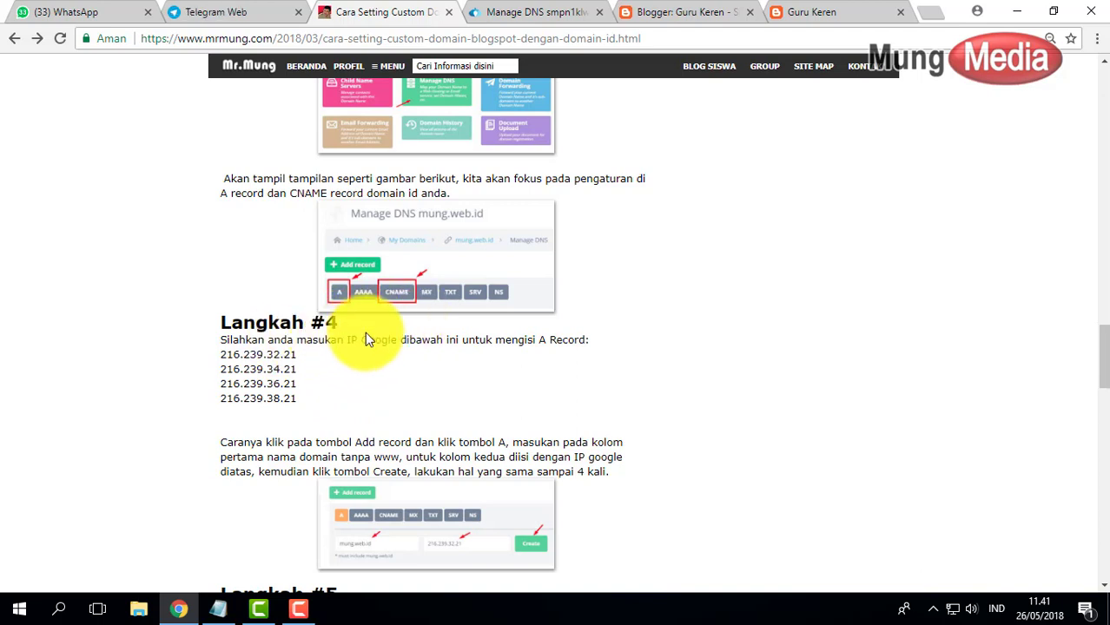
pyautogui.scroll(-1, 372, 335)
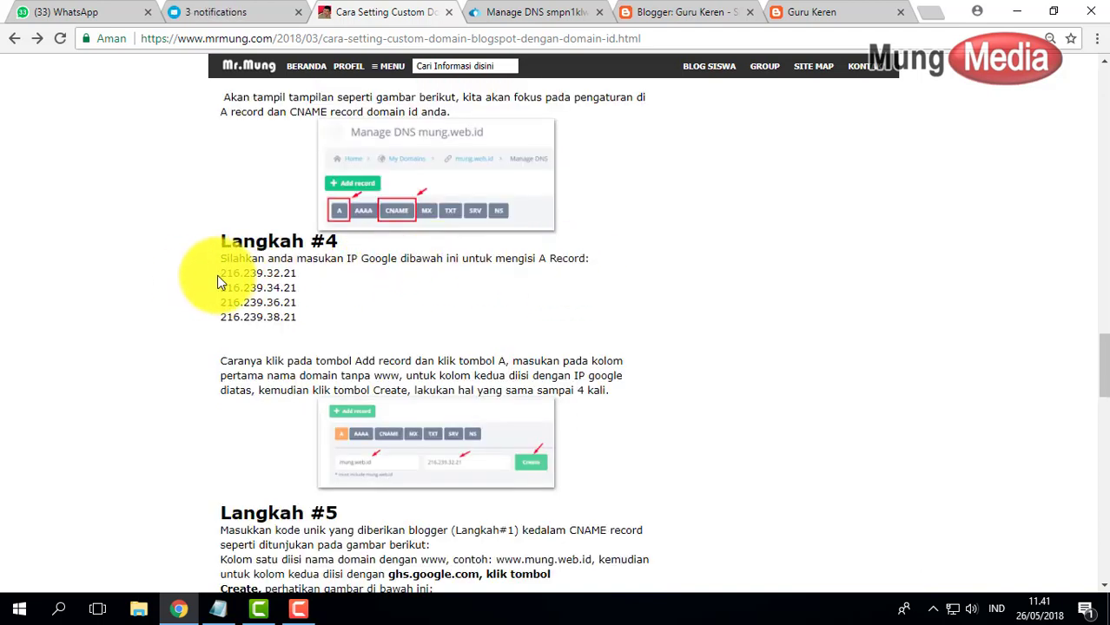
pyautogui.moveTo(222, 273); pyautogui.dragTo(293, 273)
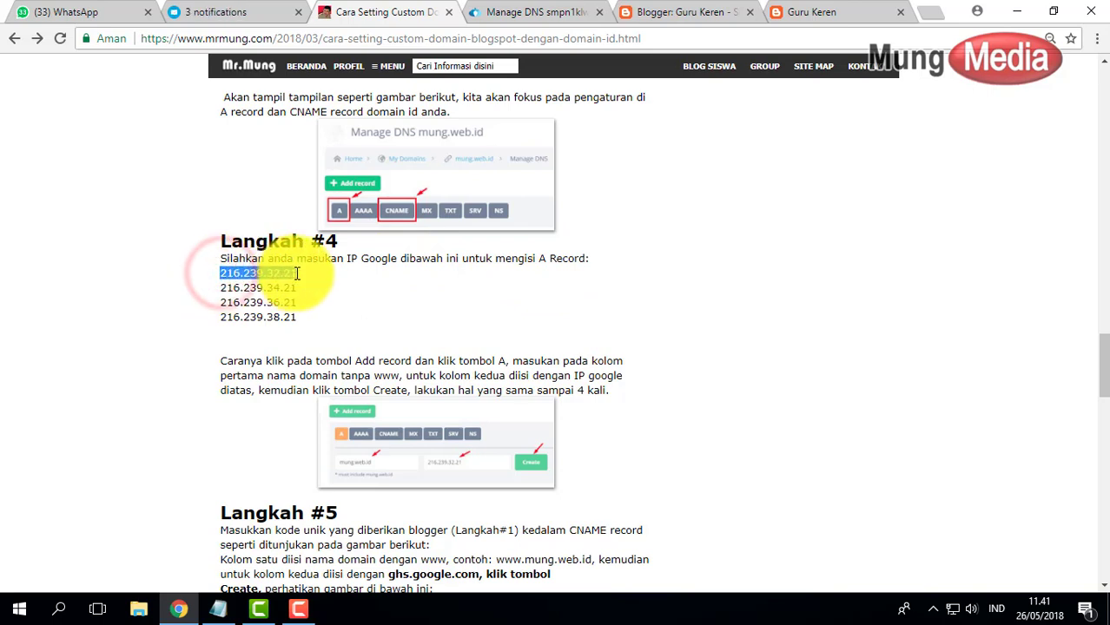
pyautogui.rightClick(291, 273)
pyautogui.click(310, 286)
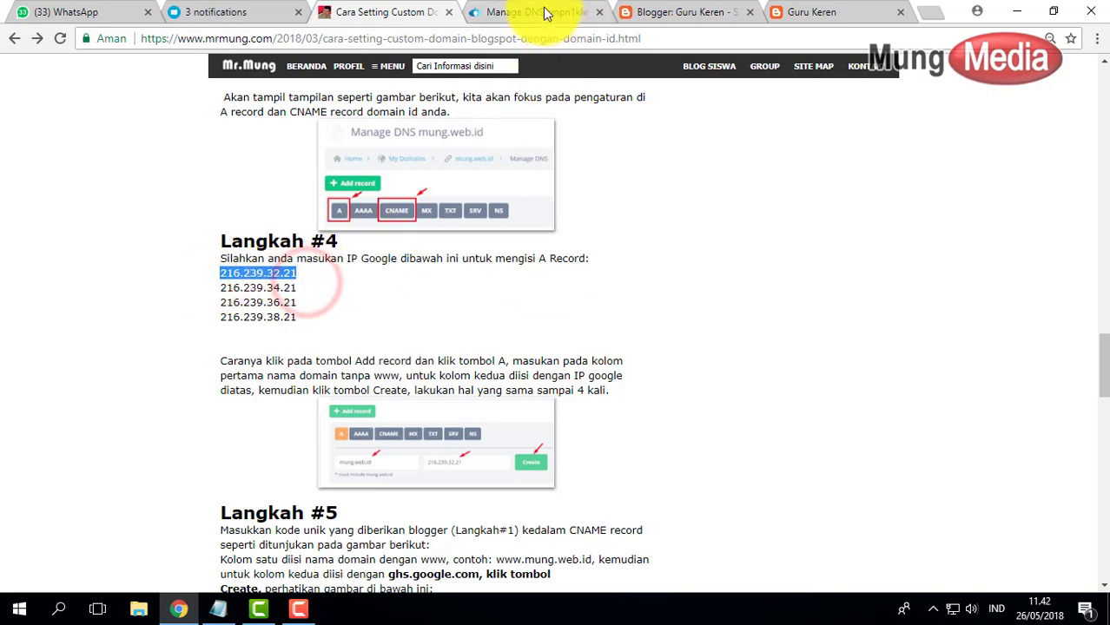
pyautogui.click(546, 13)
pyautogui.click(219, 265)
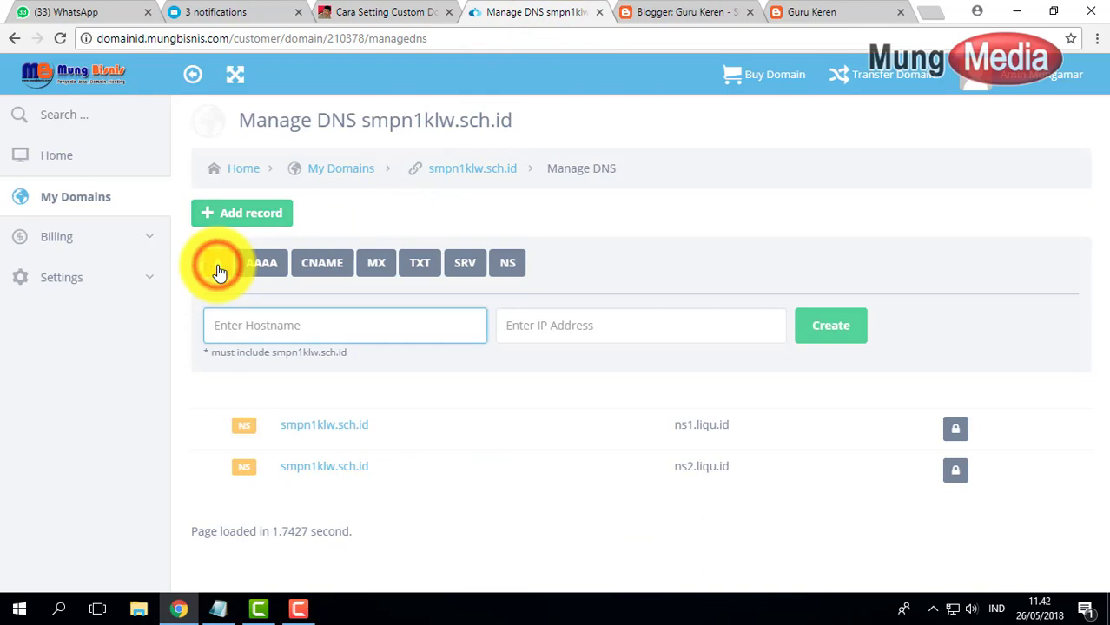
# - Create the first A record: hostname smpn1klw.sch.id, IP 216.239.32.21
pyautogui.rightClick(570, 326)
pyautogui.click(613, 426)
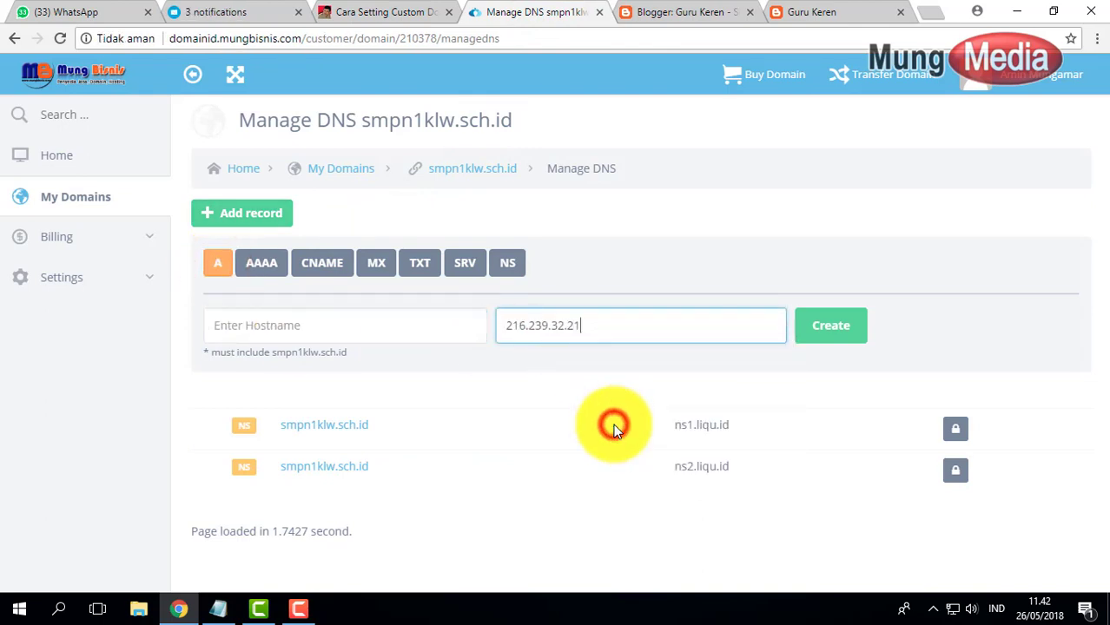
pyautogui.moveTo(271, 352); pyautogui.dragTo(372, 363)
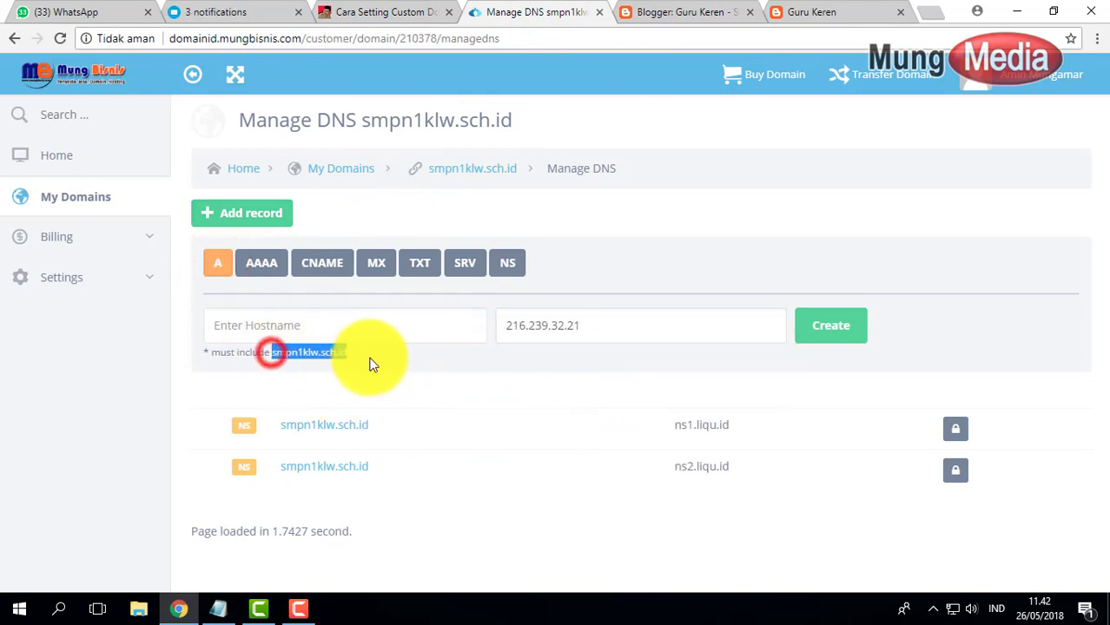
pyautogui.rightClick(352, 357)
pyautogui.click(354, 363)
pyautogui.click(305, 326)
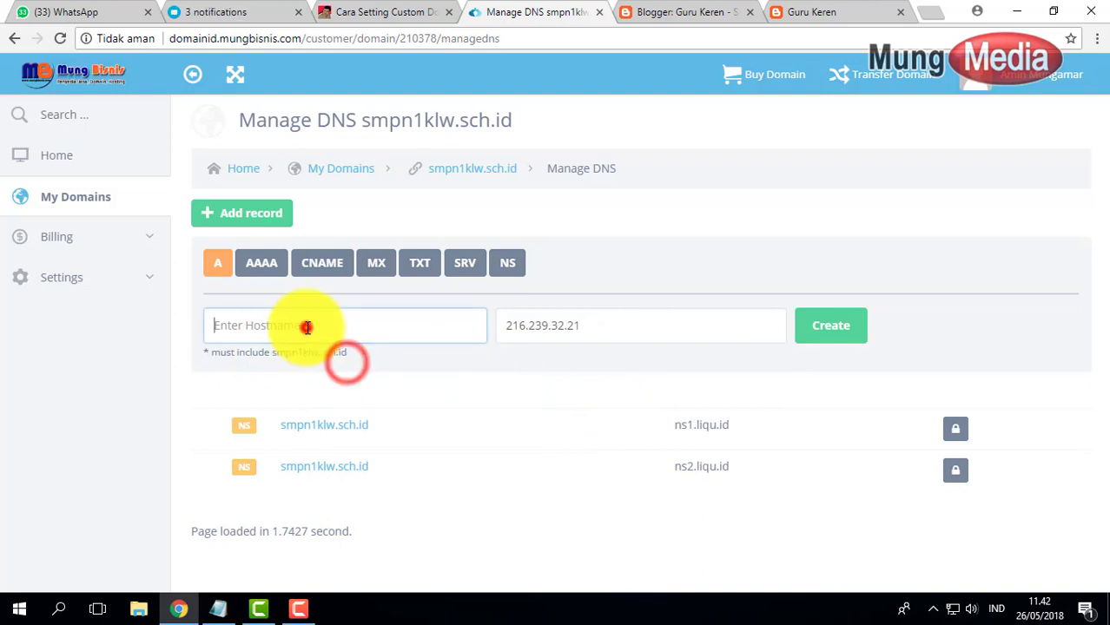
pyautogui.rightClick(306, 328)
pyautogui.click(351, 426)
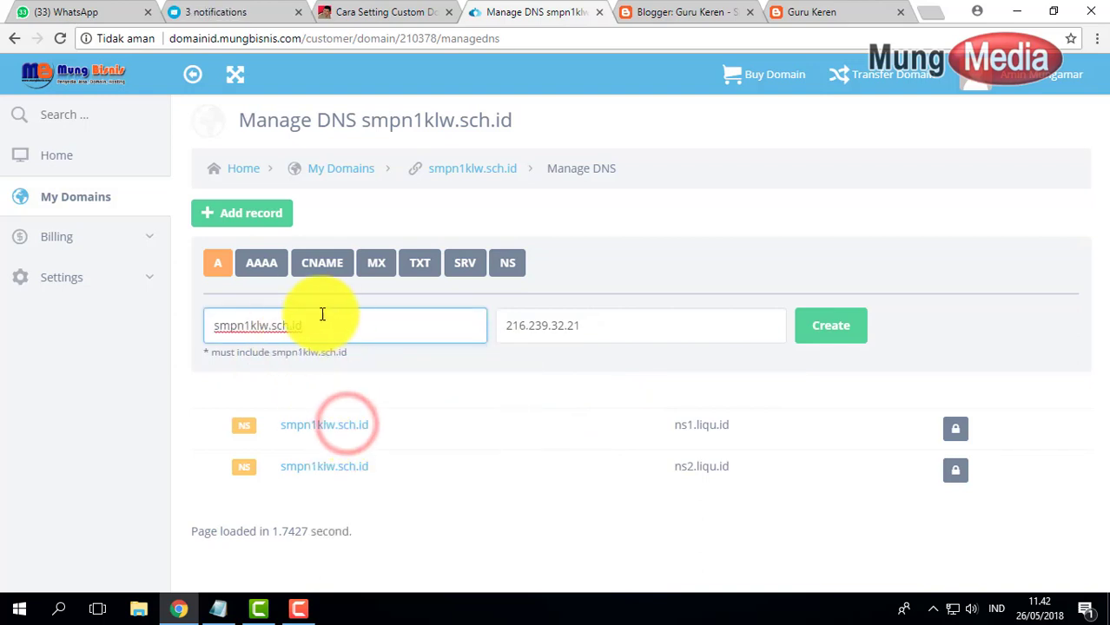
pyautogui.click(832, 328)
# - Copy the second Google IP 216.239.34.21 from the tutorial
pyautogui.click(395, 12)
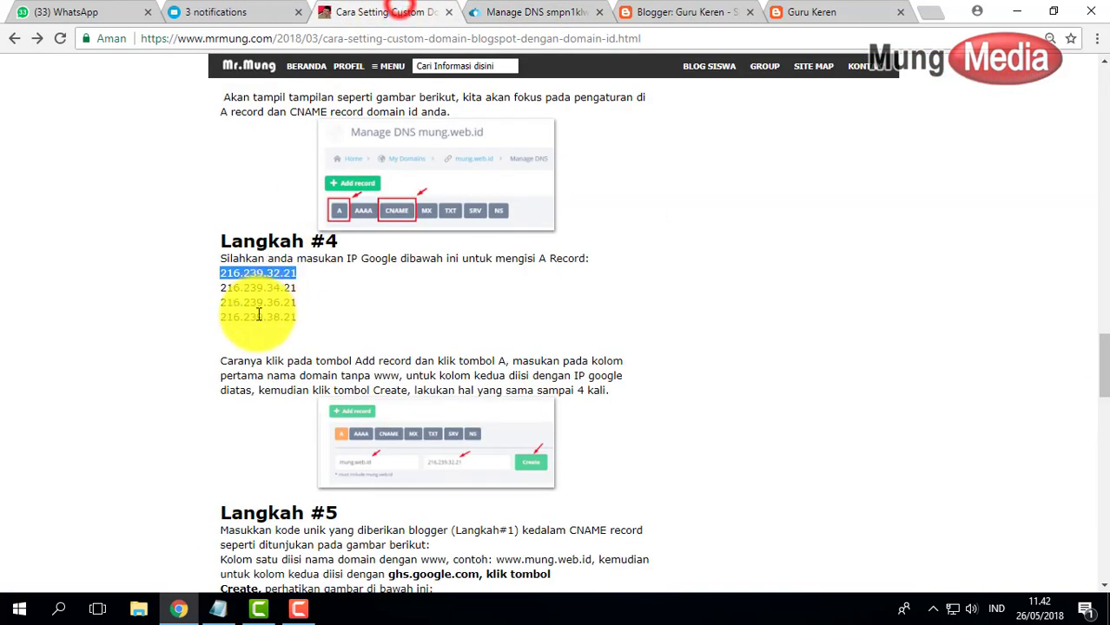
pyautogui.click(220, 289)
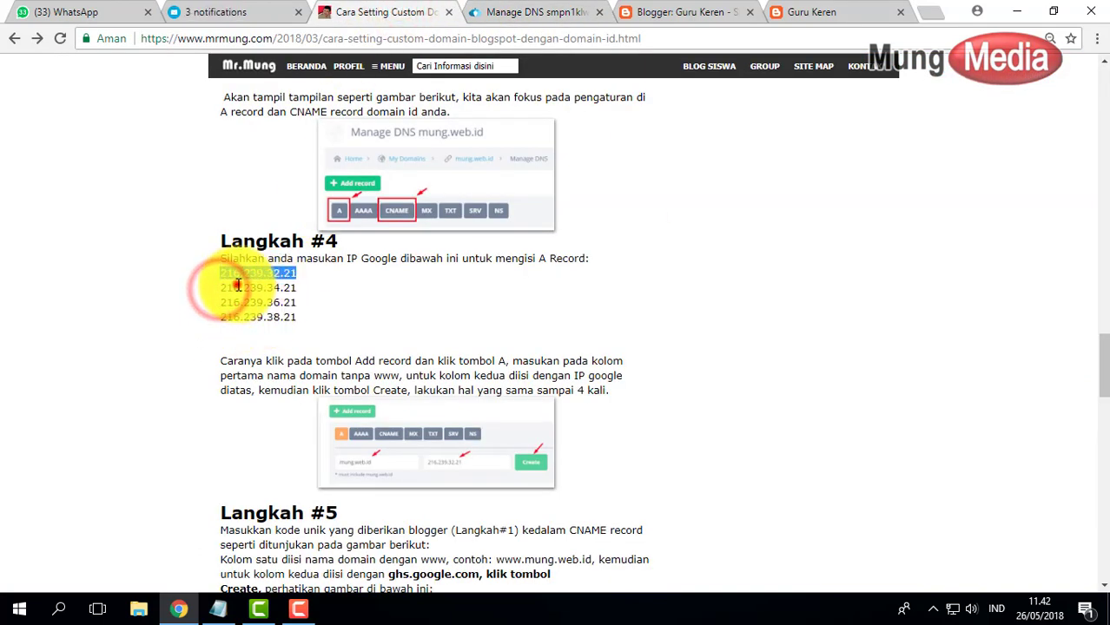
pyautogui.moveTo(223, 288); pyautogui.dragTo(293, 288)
pyautogui.rightClick(293, 289)
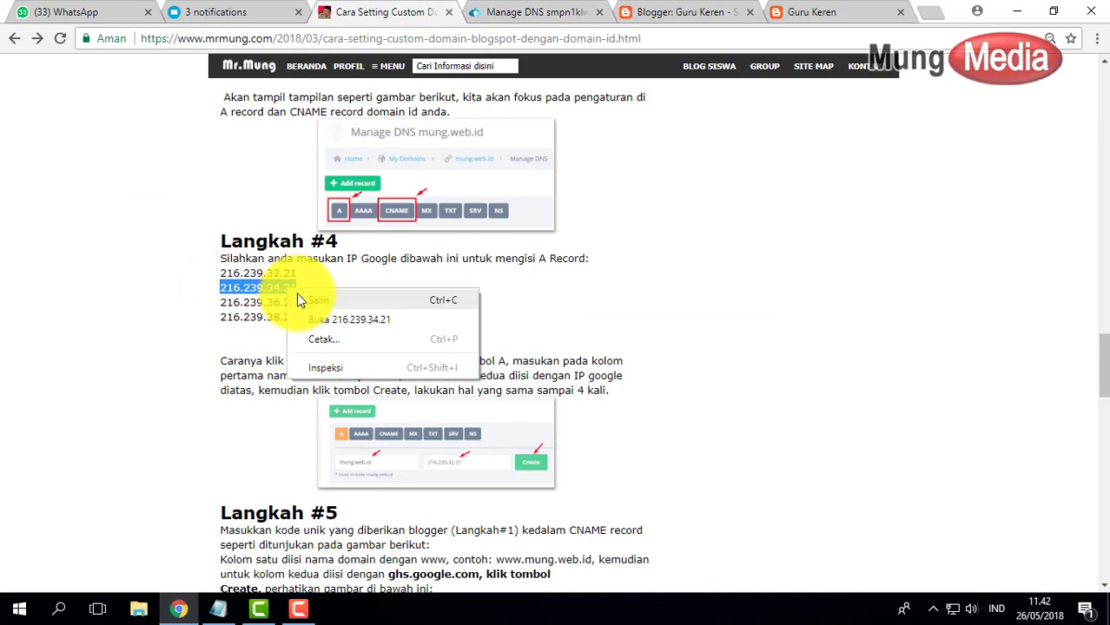
pyautogui.click(305, 299)
# - Create the second A record for smpn1klw.sch.id pointing to 216.239.34.21
pyautogui.click(507, 12)
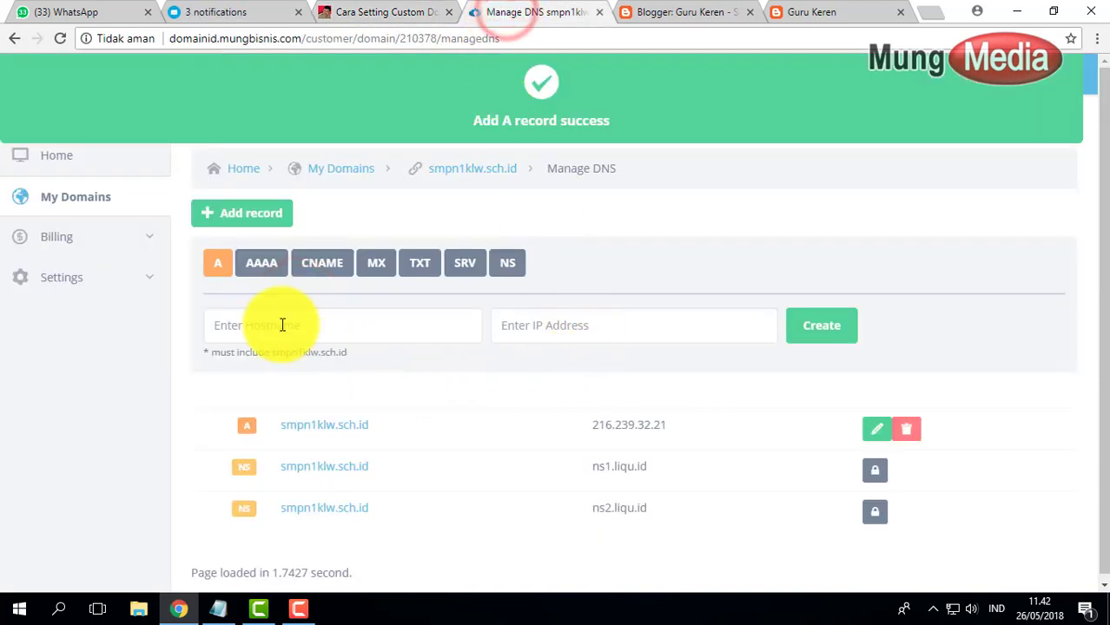
pyautogui.rightClick(570, 325)
pyautogui.click(608, 422)
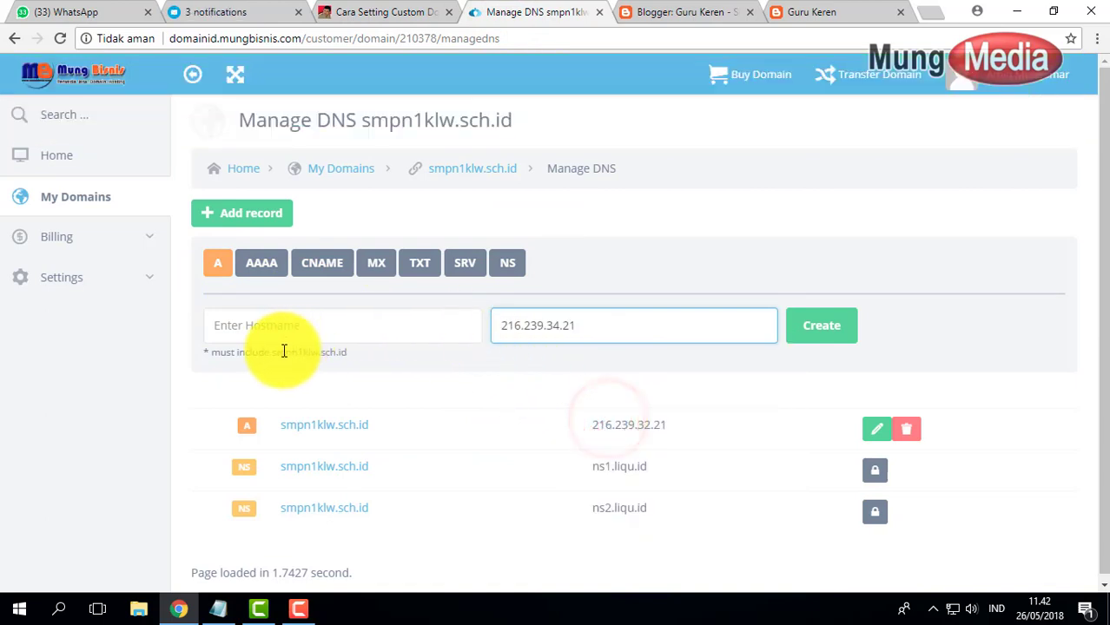
pyautogui.moveTo(272, 352); pyautogui.dragTo(353, 356)
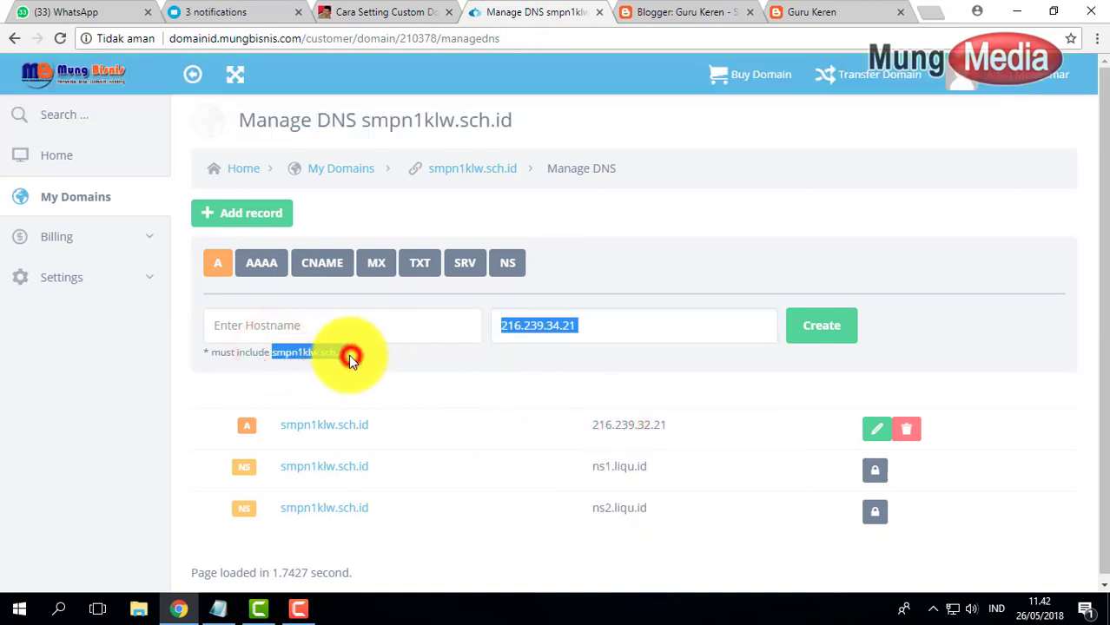
pyautogui.click(347, 353)
pyautogui.moveTo(273, 352); pyautogui.dragTo(347, 354)
pyautogui.rightClick(344, 356)
pyautogui.click(347, 364)
pyautogui.click(314, 322)
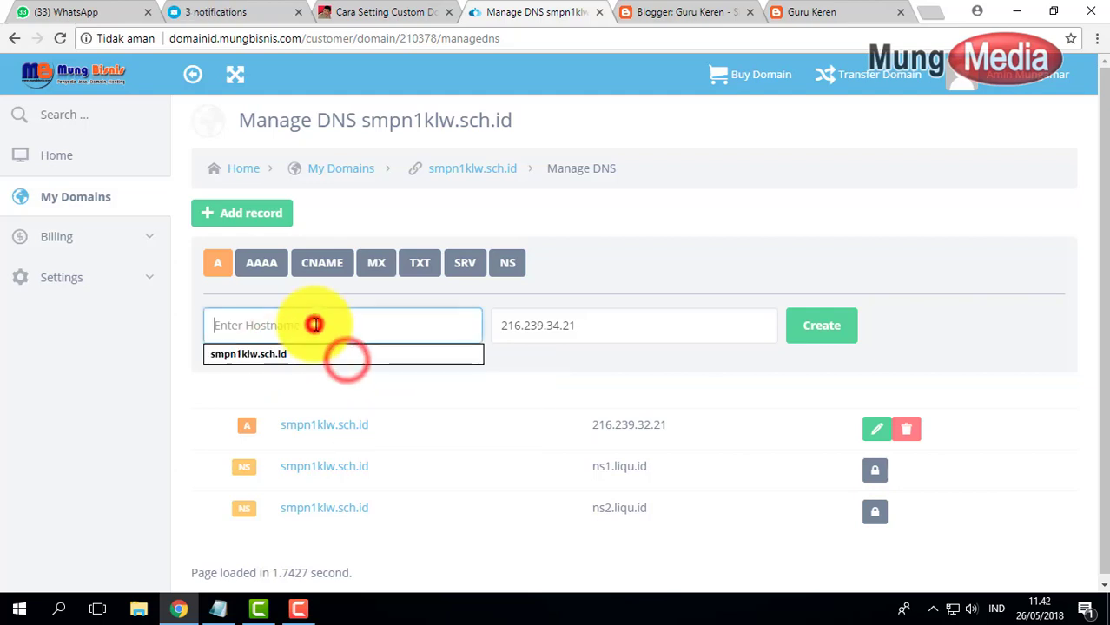
pyautogui.rightClick(316, 323)
pyautogui.click(359, 421)
pyautogui.click(526, 386)
pyautogui.click(808, 326)
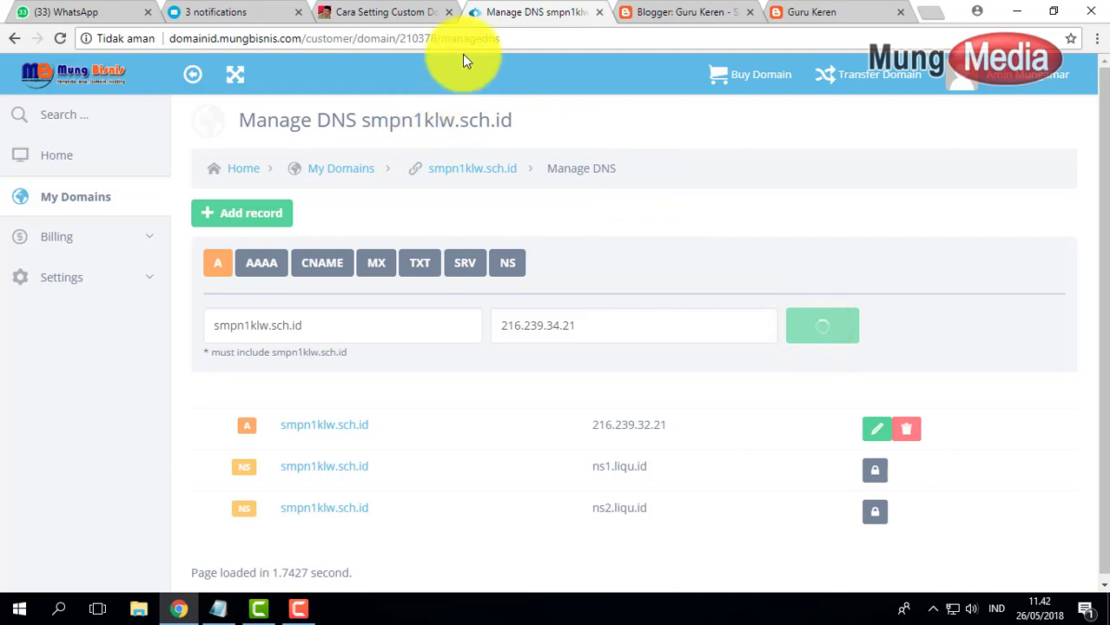
# - Create the third A record for smpn1klw.sch.id pointing to 216.239.36.21
pyautogui.click(395, 11)
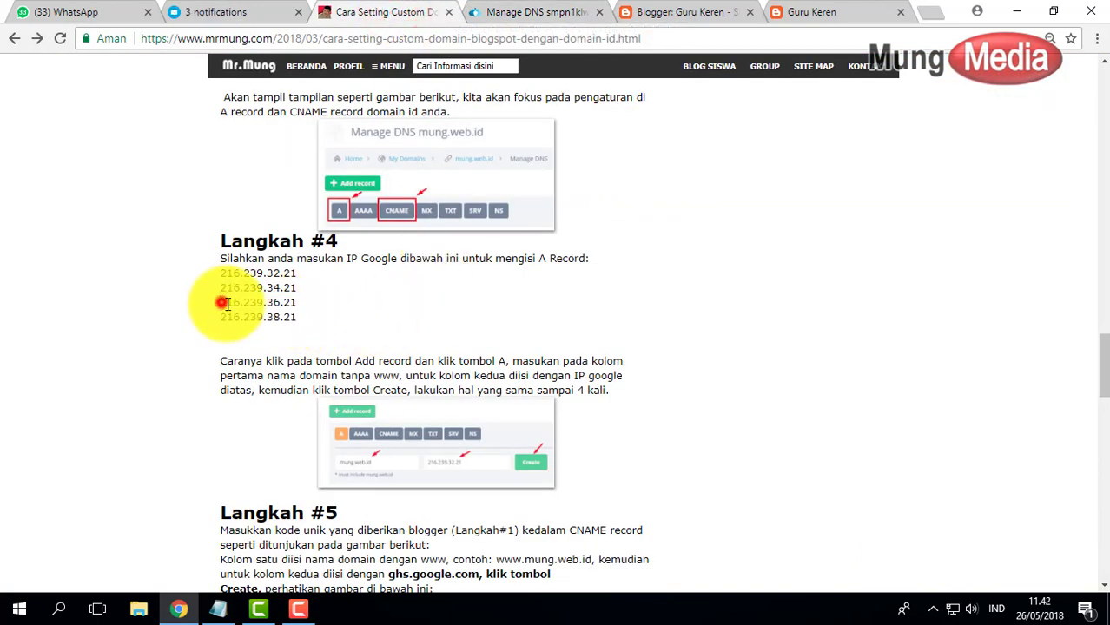
pyautogui.moveTo(222, 302); pyautogui.dragTo(297, 304)
pyautogui.rightClick(299, 306)
pyautogui.click(322, 315)
pyautogui.click(531, 12)
pyautogui.rightClick(541, 324)
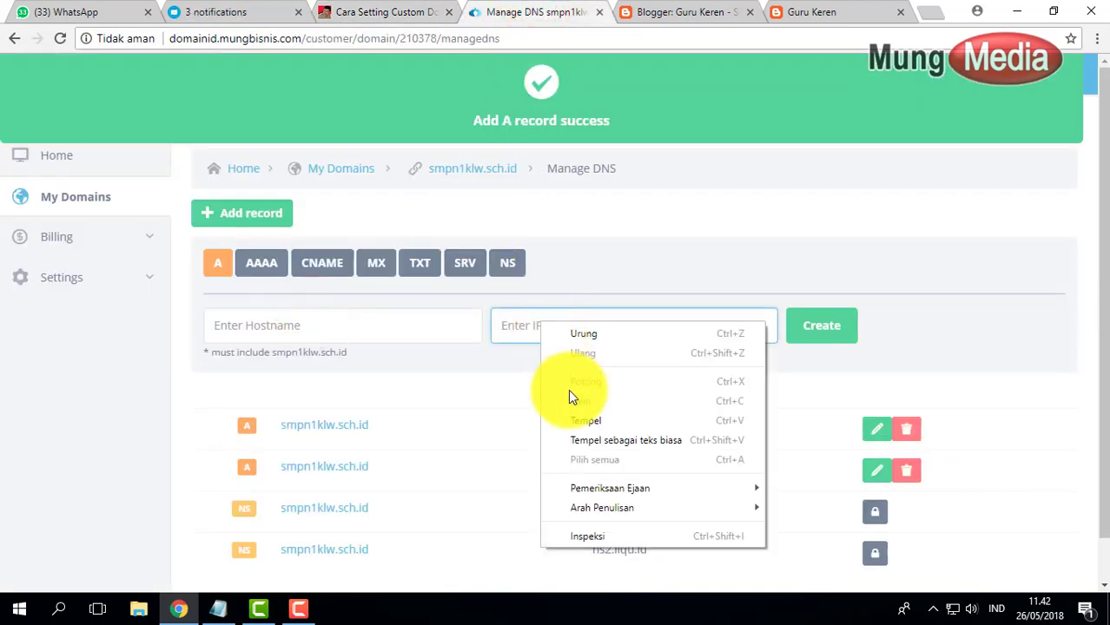
pyautogui.click(583, 420)
pyautogui.click(439, 334)
pyautogui.click(391, 349)
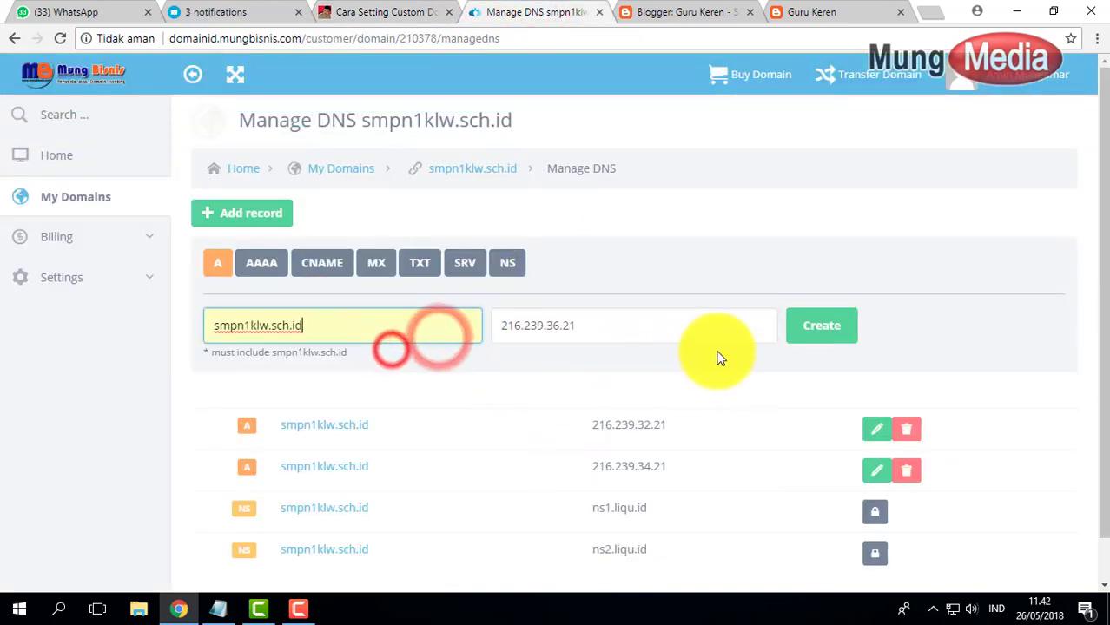
pyautogui.click(832, 326)
# - Create the fourth A record for smpn1klw.sch.id pointing to 216.239.38.21
pyautogui.click(382, 12)
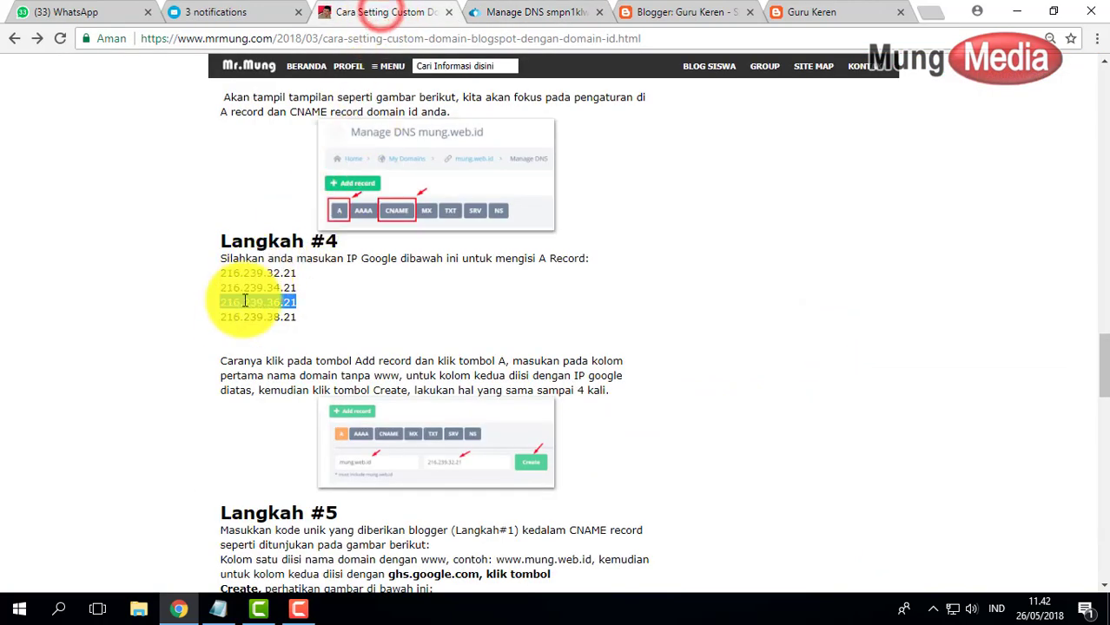
pyautogui.moveTo(220, 317); pyautogui.dragTo(295, 317)
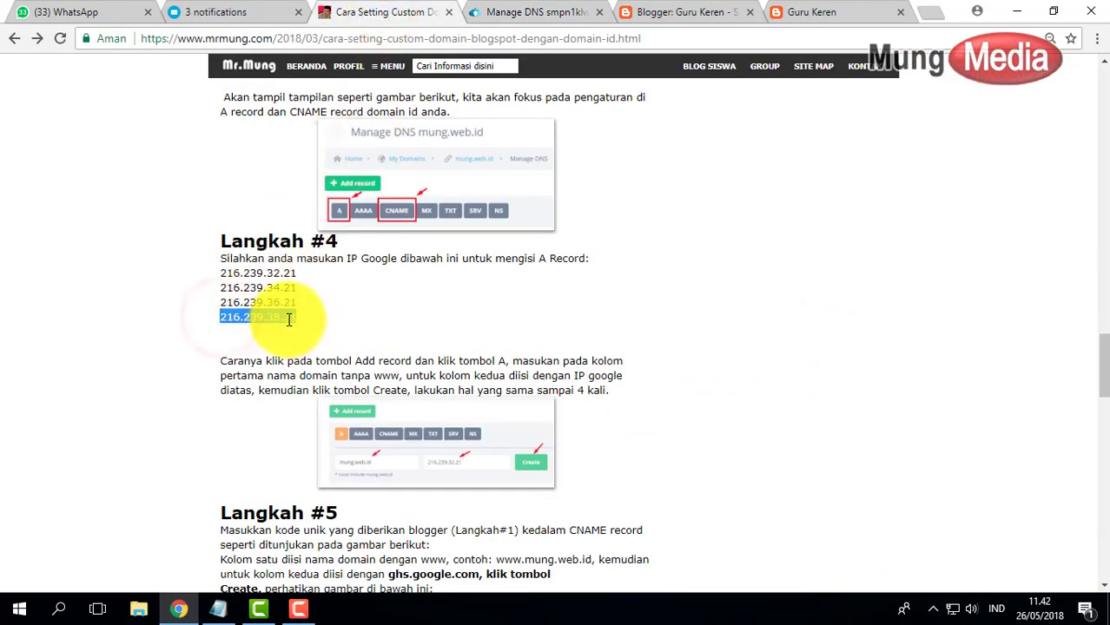
pyautogui.rightClick(290, 320)
pyautogui.click(313, 324)
pyautogui.click(521, 12)
pyautogui.rightClick(540, 324)
pyautogui.click(576, 417)
pyautogui.click(407, 319)
pyautogui.click(343, 355)
pyautogui.click(827, 325)
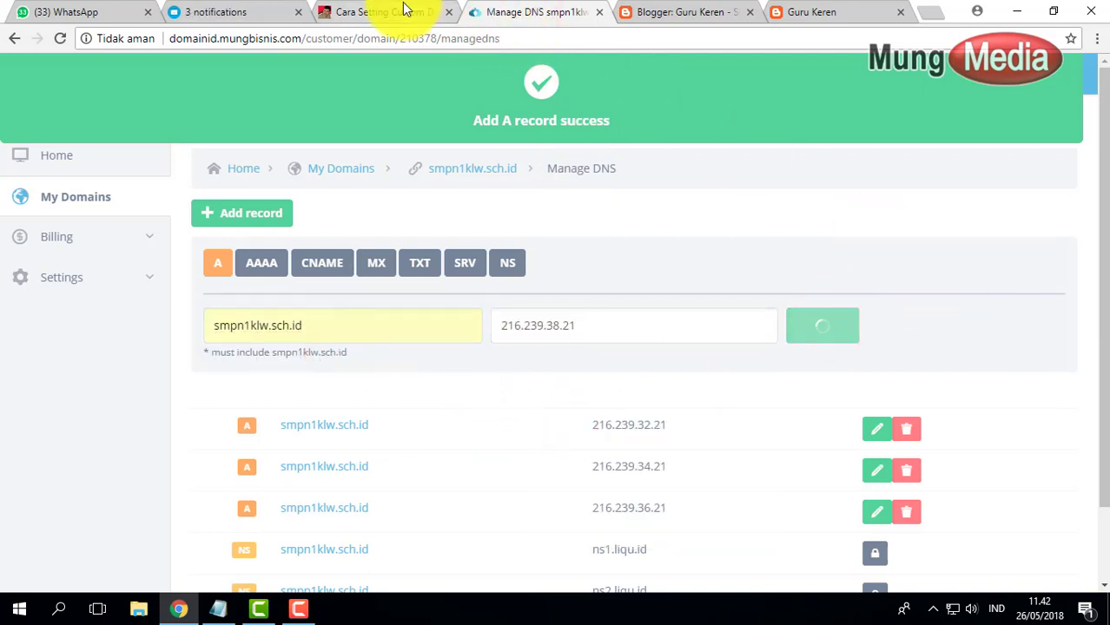
pyautogui.click(406, 11)
pyautogui.scroll(-2, 639, 366)
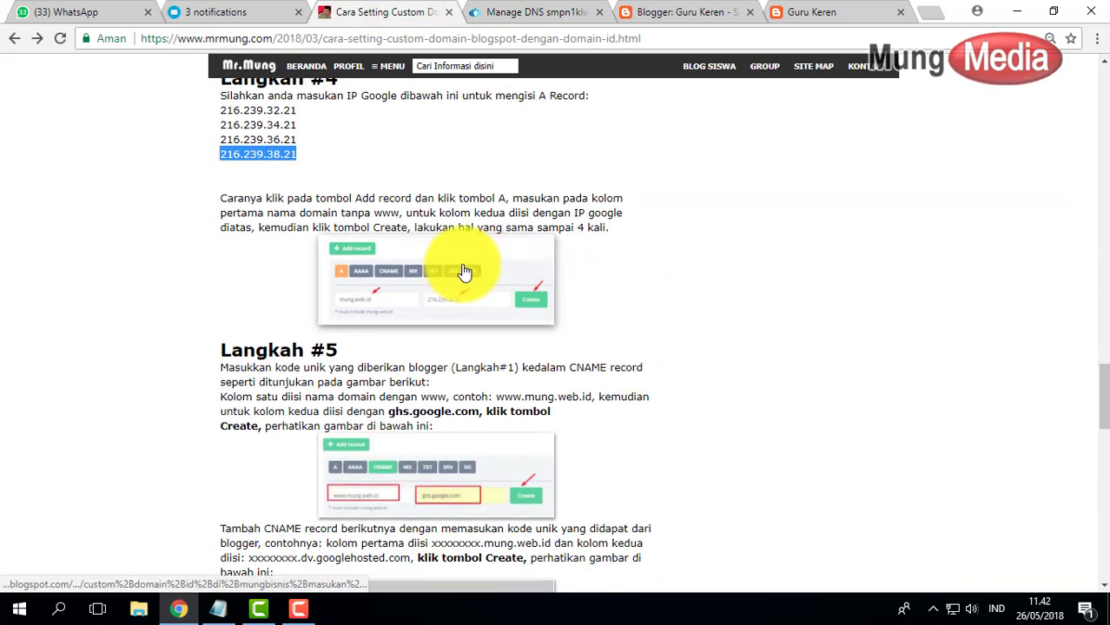
# - Read the tutorial's Langkah #5 CNAME step, then view Blogger's two required CNAME entries
pyautogui.scroll(-1, 347, 335)
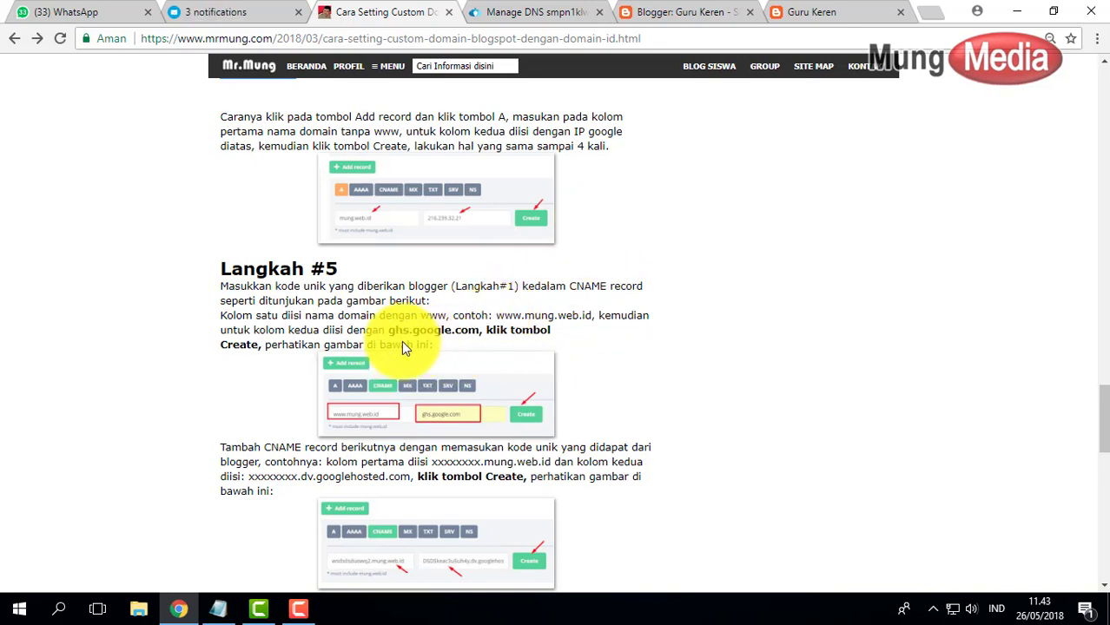
pyautogui.click(680, 14)
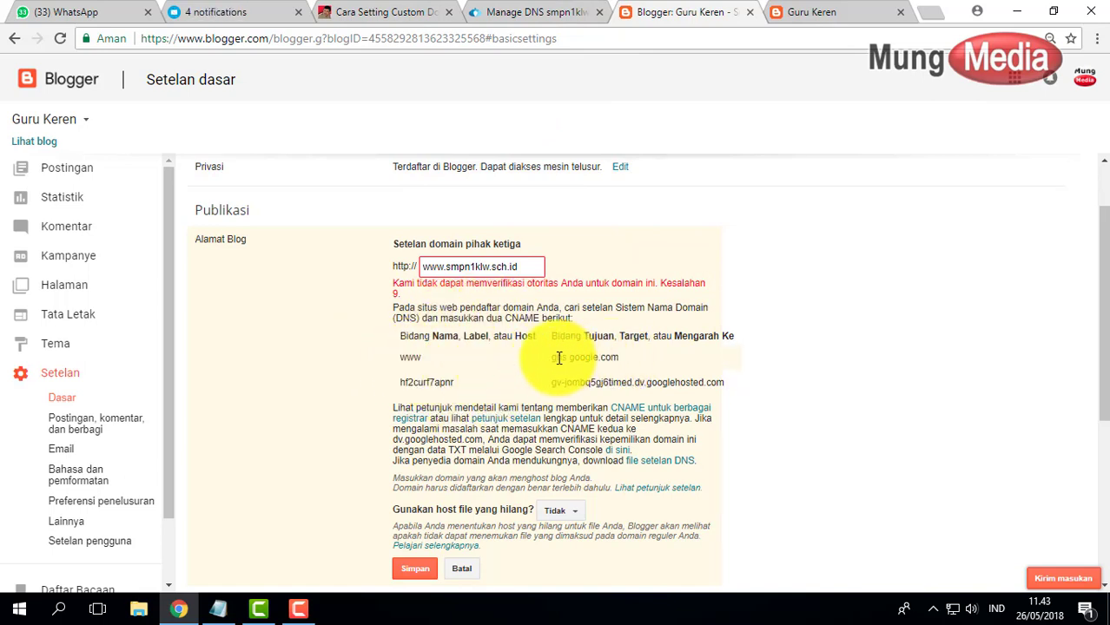
# - Start a new CNAME record in the Mung Bisnis DNS manager
pyautogui.click(528, 13)
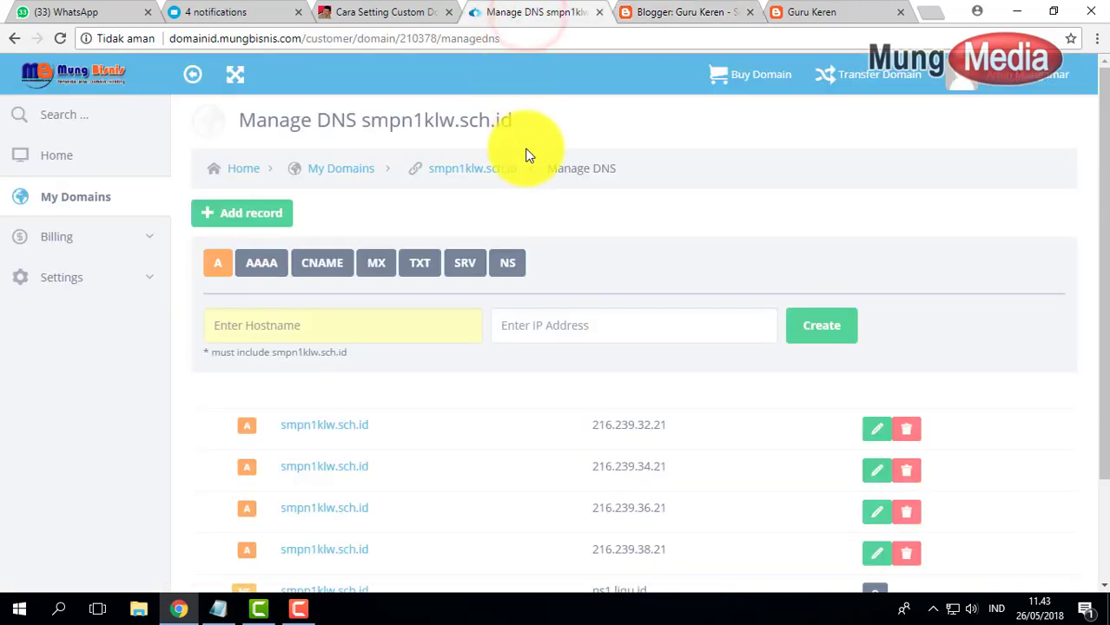
pyautogui.click(328, 265)
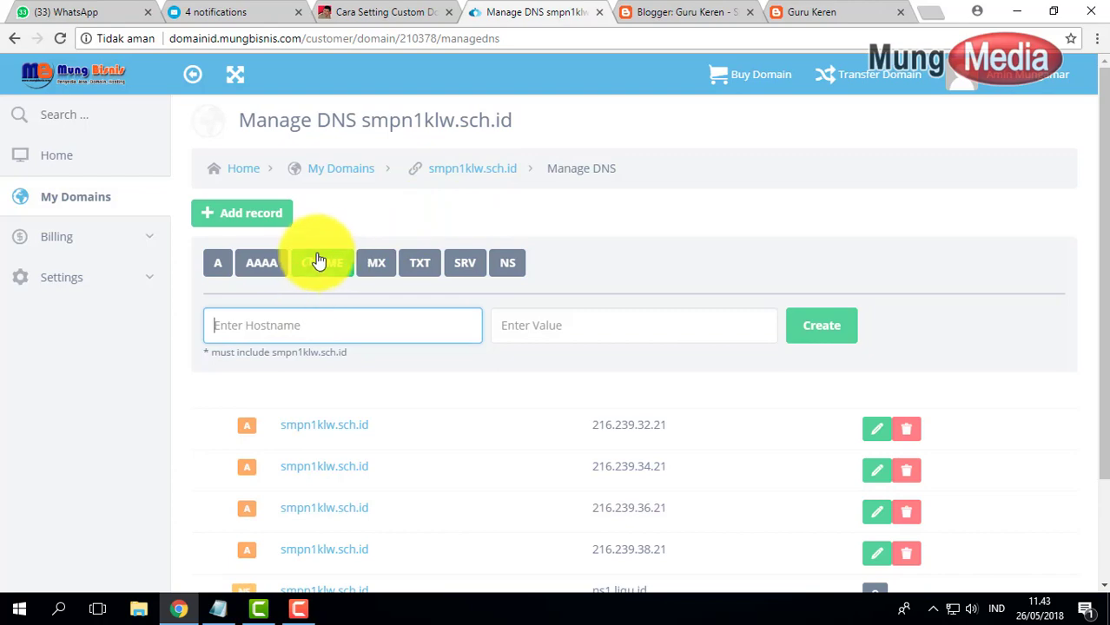
pyautogui.click(317, 265)
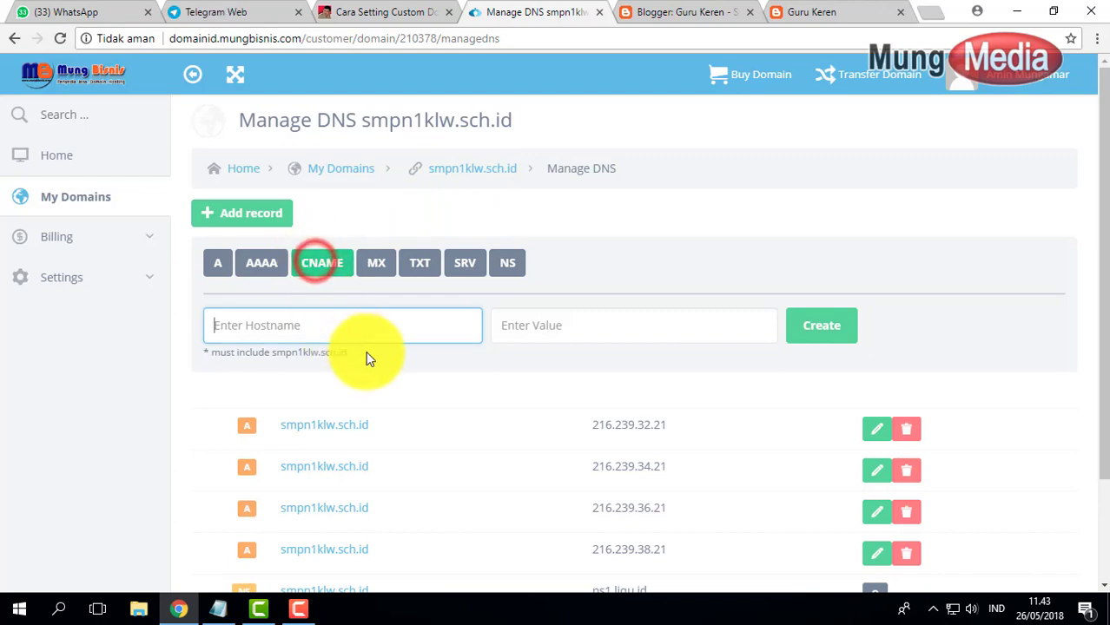
# - Copy ghs.google.com from Blogger into the CNAME record's Value field
pyautogui.click(670, 14)
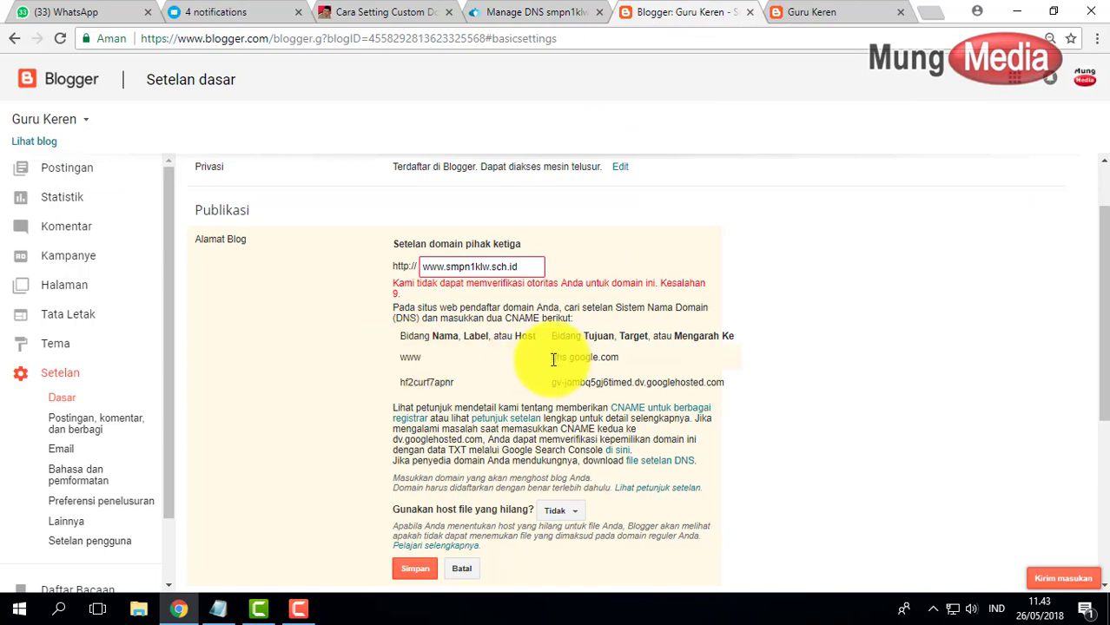
pyautogui.moveTo(556, 360); pyautogui.dragTo(611, 360)
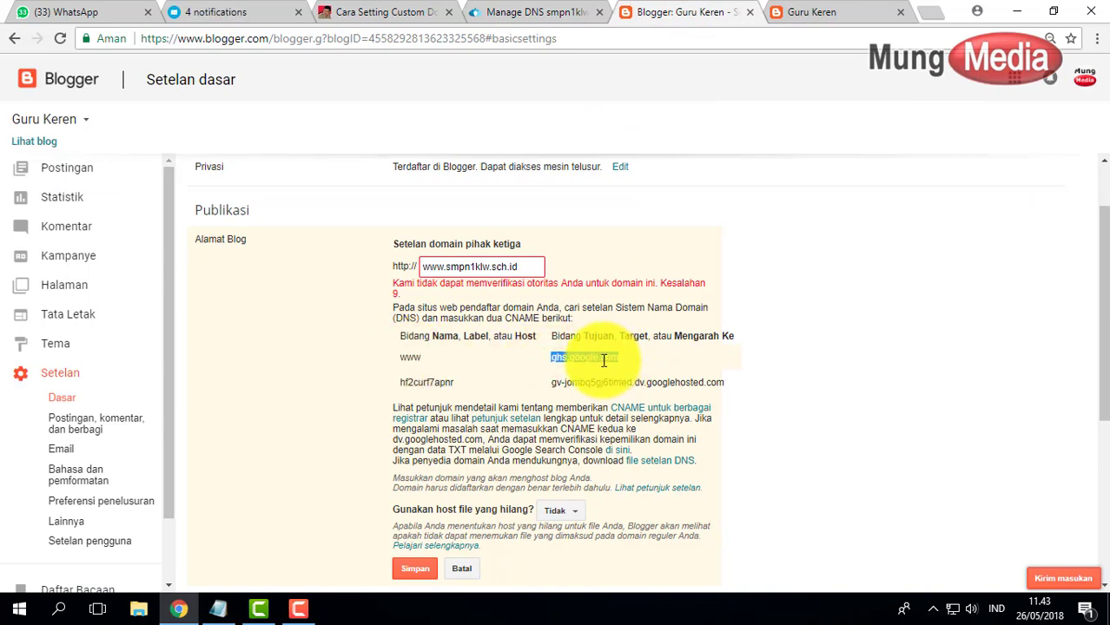
pyautogui.rightClick(619, 359)
pyautogui.click(617, 368)
pyautogui.click(533, 14)
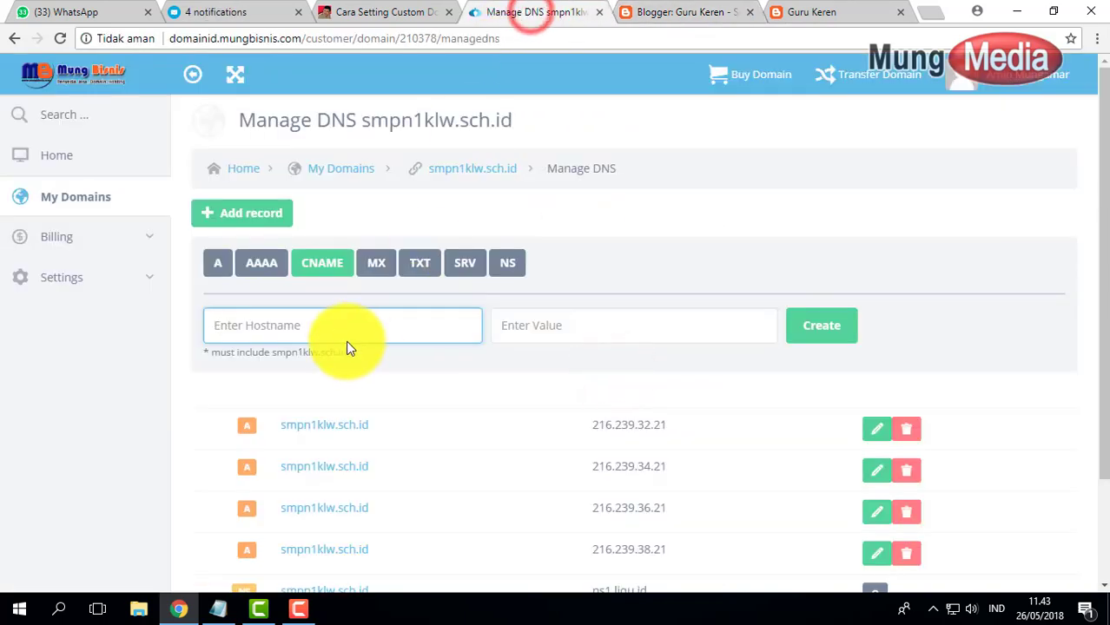
pyautogui.click(541, 327)
pyautogui.rightClick(542, 326)
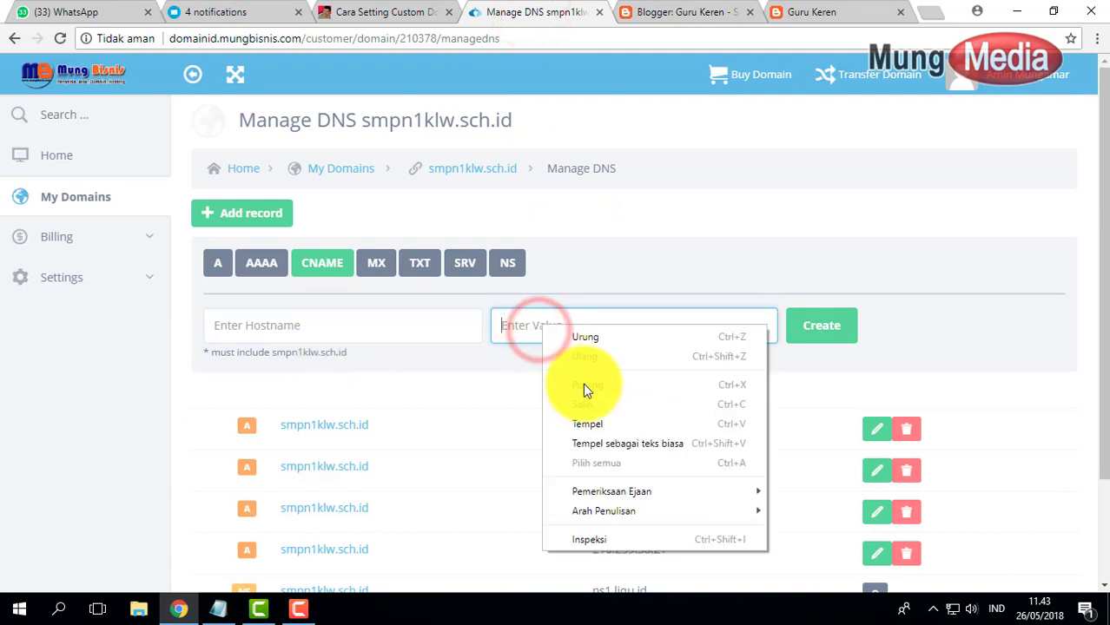
pyautogui.click(589, 421)
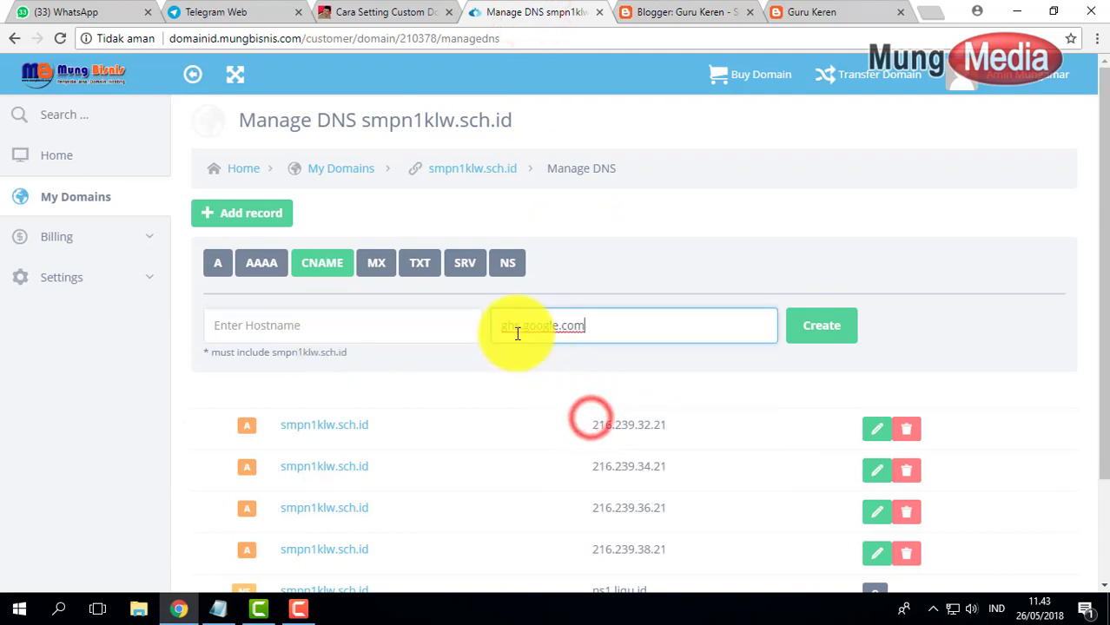
pyautogui.click(371, 323)
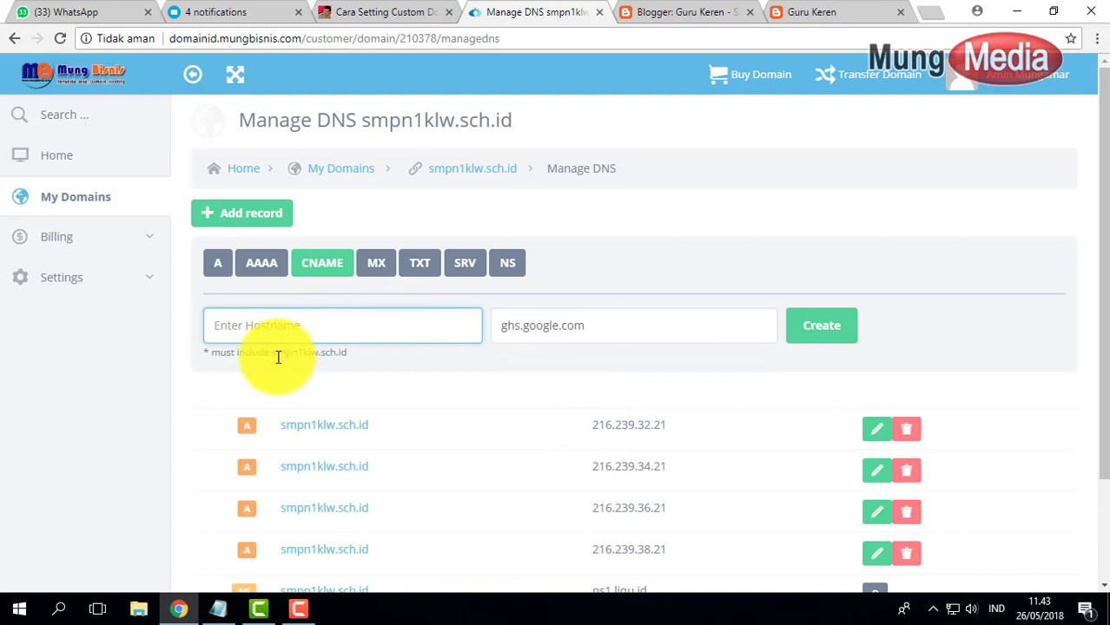
pyautogui.moveTo(271, 353); pyautogui.dragTo(346, 357)
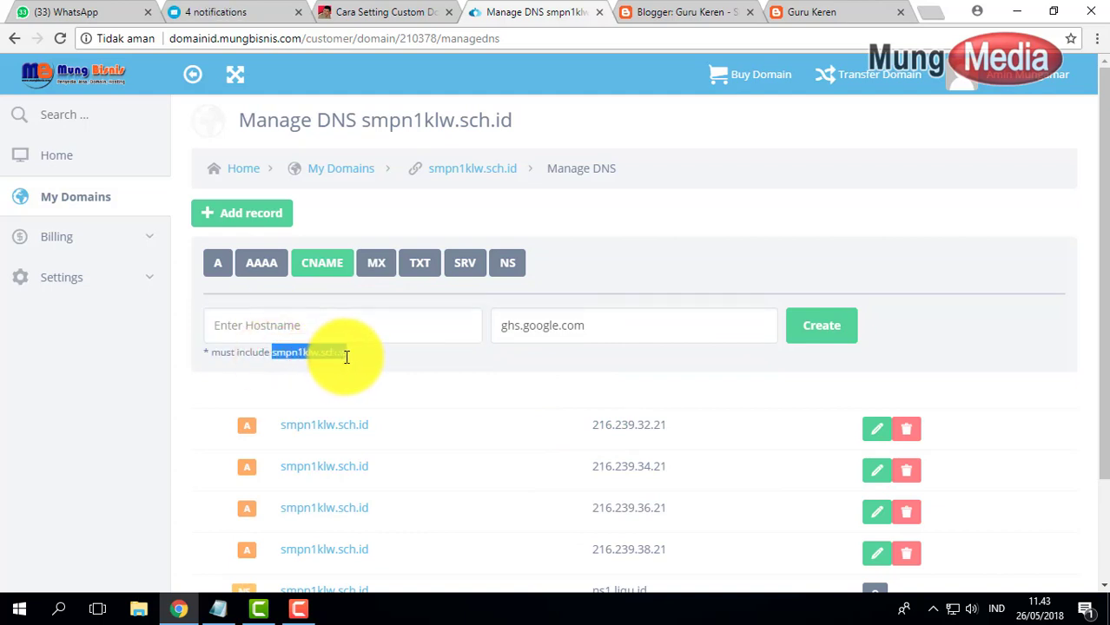
pyautogui.rightClick(341, 355)
pyautogui.click(352, 364)
pyautogui.click(298, 329)
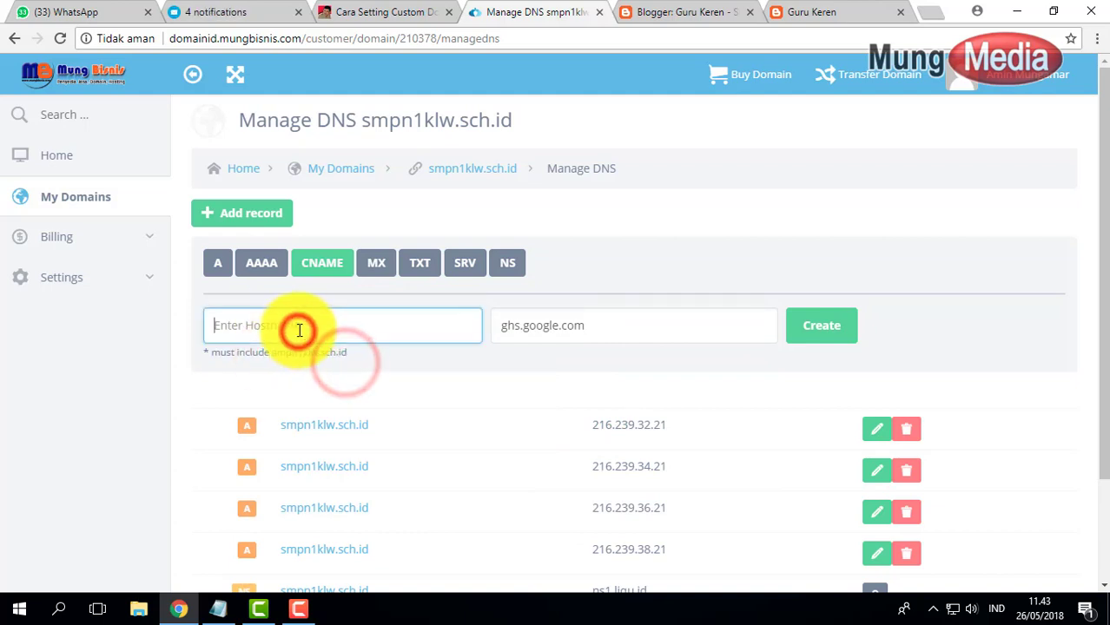
pyautogui.write('www')
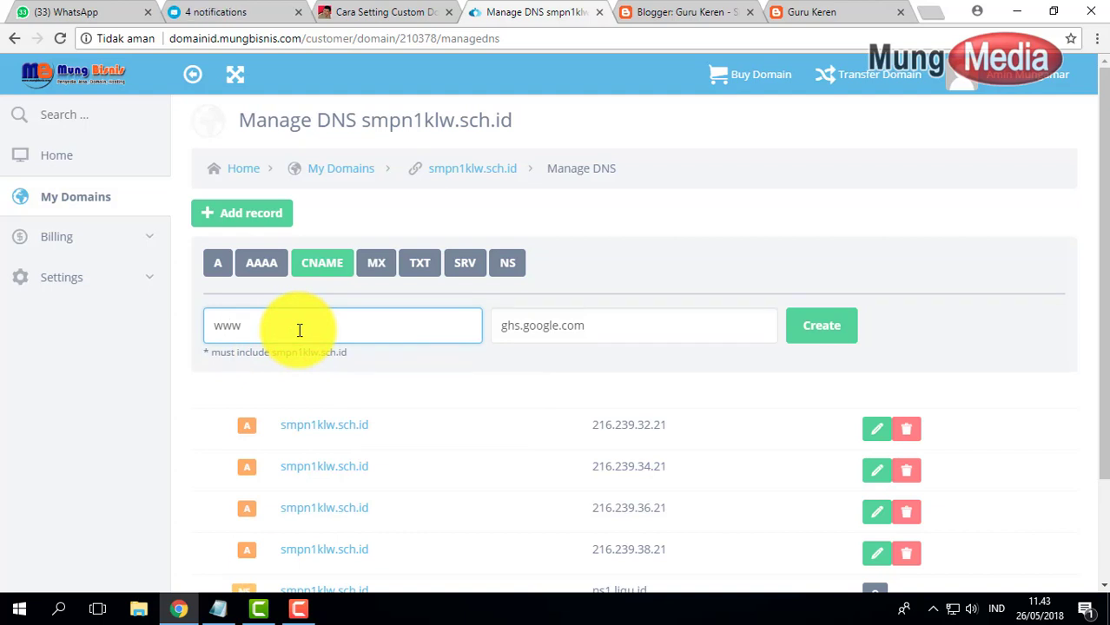
pyautogui.write('.')
pyautogui.rightClick(299, 329)
pyautogui.click(349, 423)
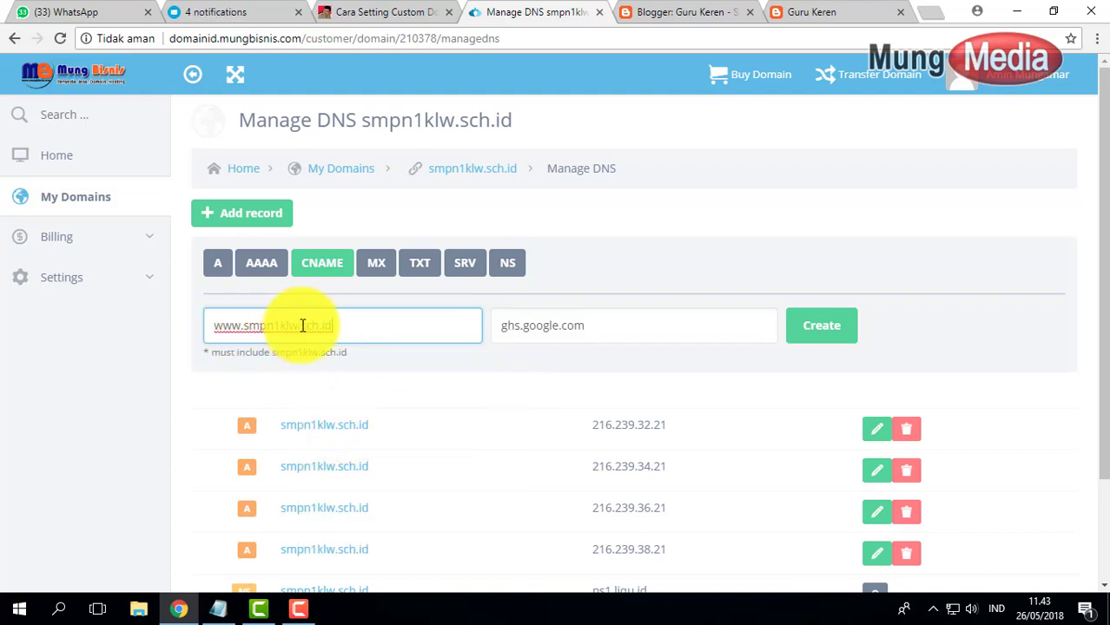
pyautogui.click(831, 330)
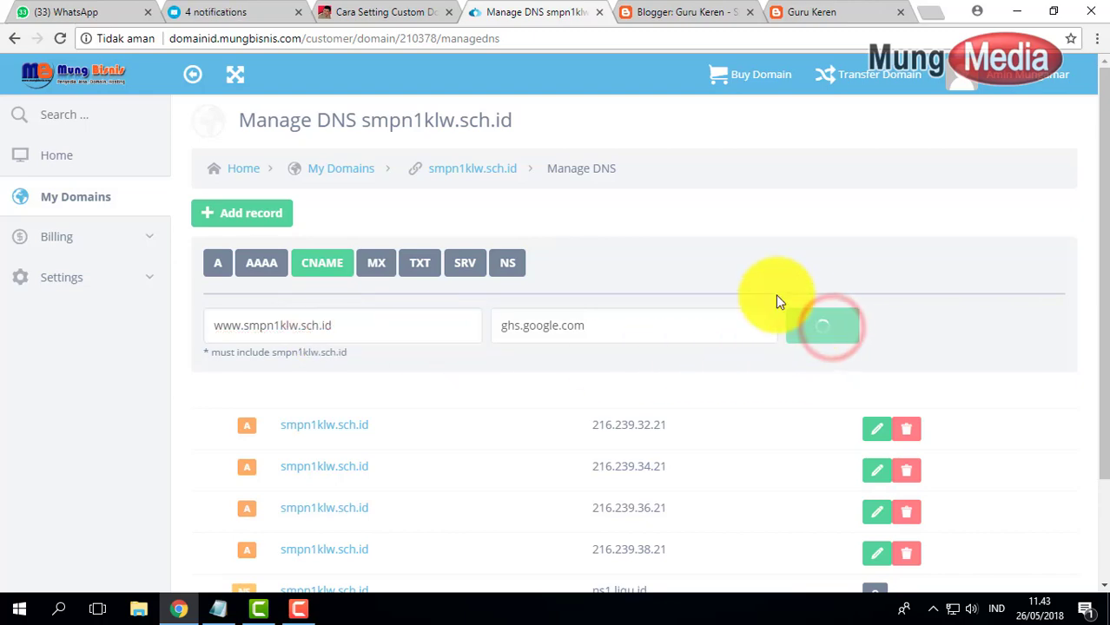
pyautogui.click(702, 14)
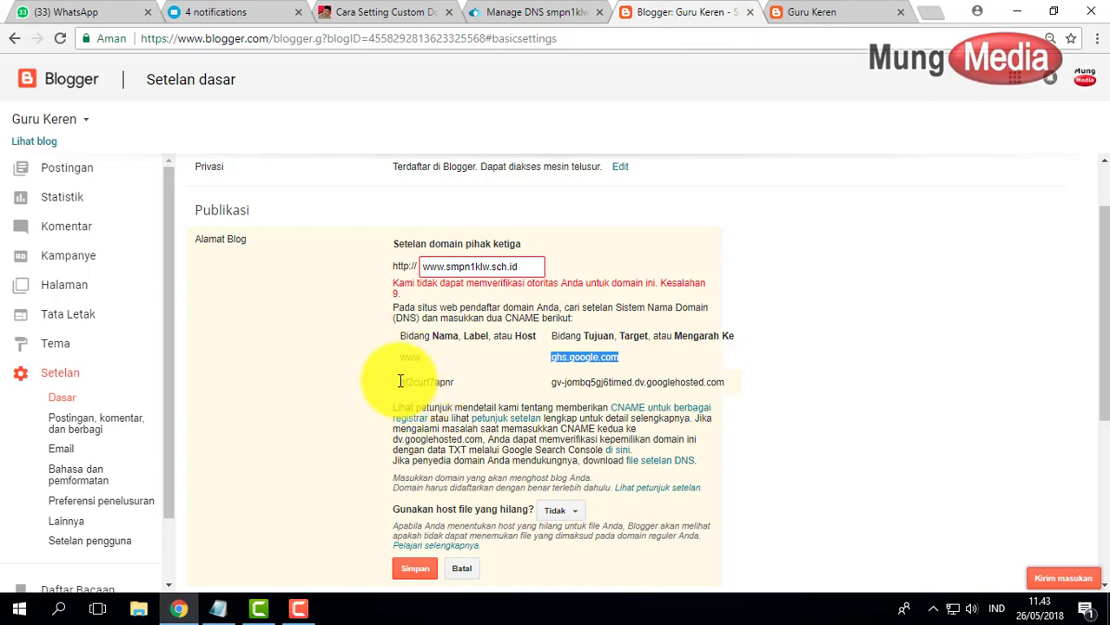
# - Fill the hostname with Blogger's verification CNAME name followed by smpn1klw.sch.id
pyautogui.moveTo(402, 388); pyautogui.dragTo(455, 388)
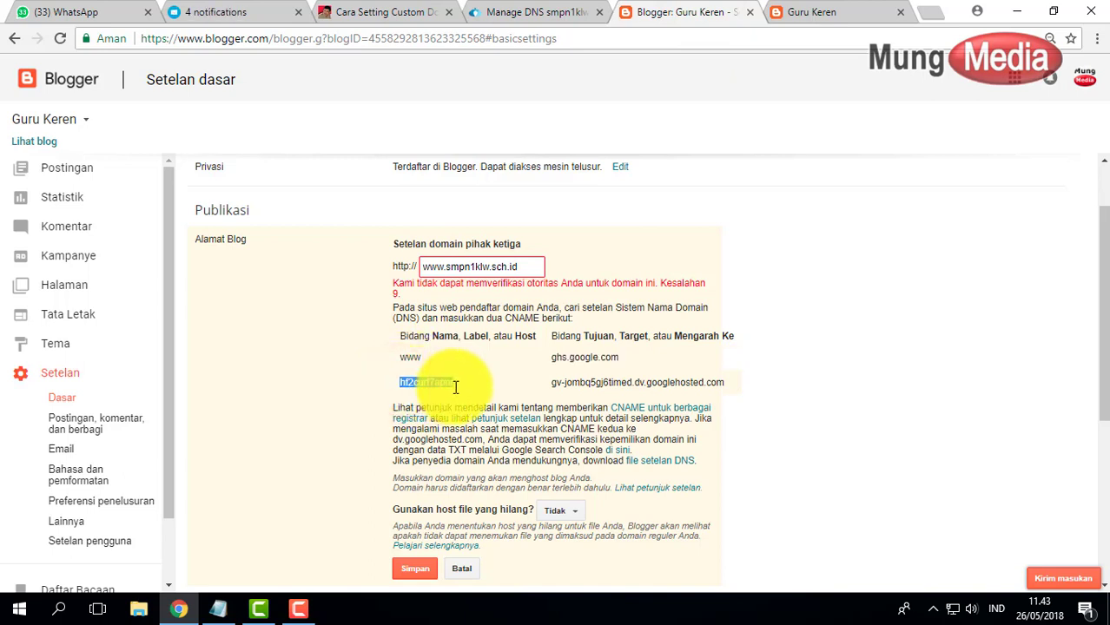
pyautogui.rightClick(447, 384)
pyautogui.click(459, 396)
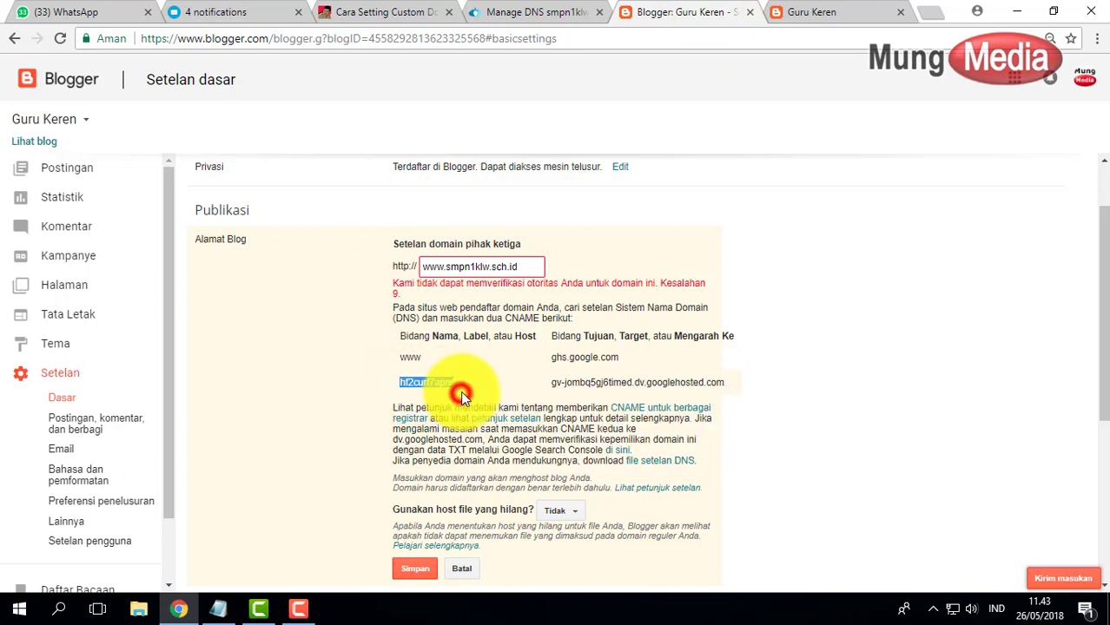
pyautogui.click(566, 15)
pyautogui.click(302, 325)
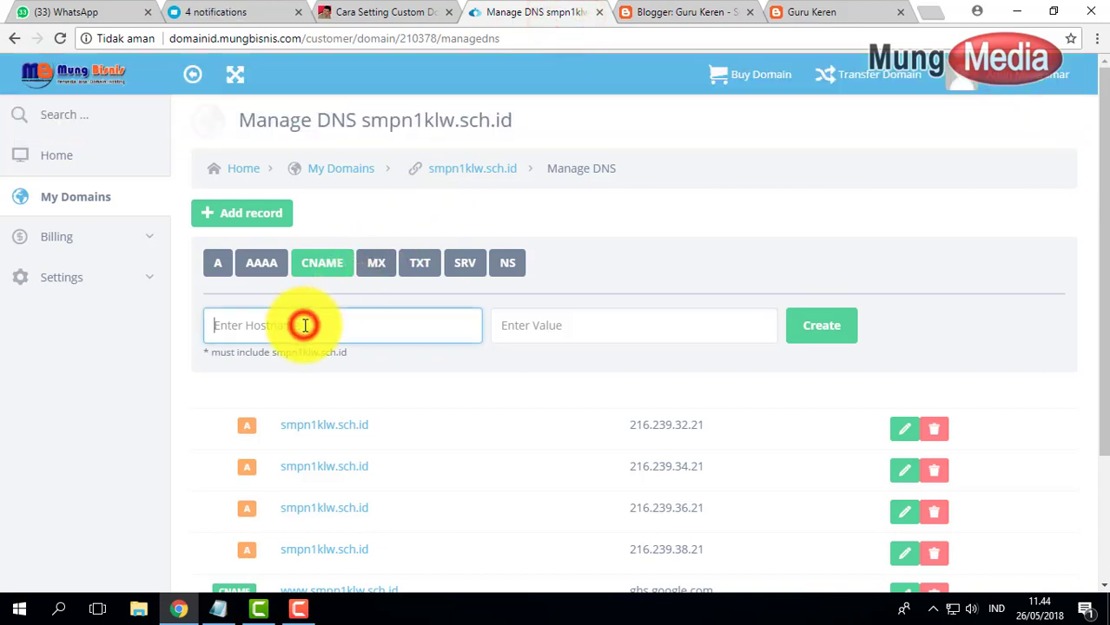
pyautogui.rightClick(304, 325)
pyautogui.click(354, 424)
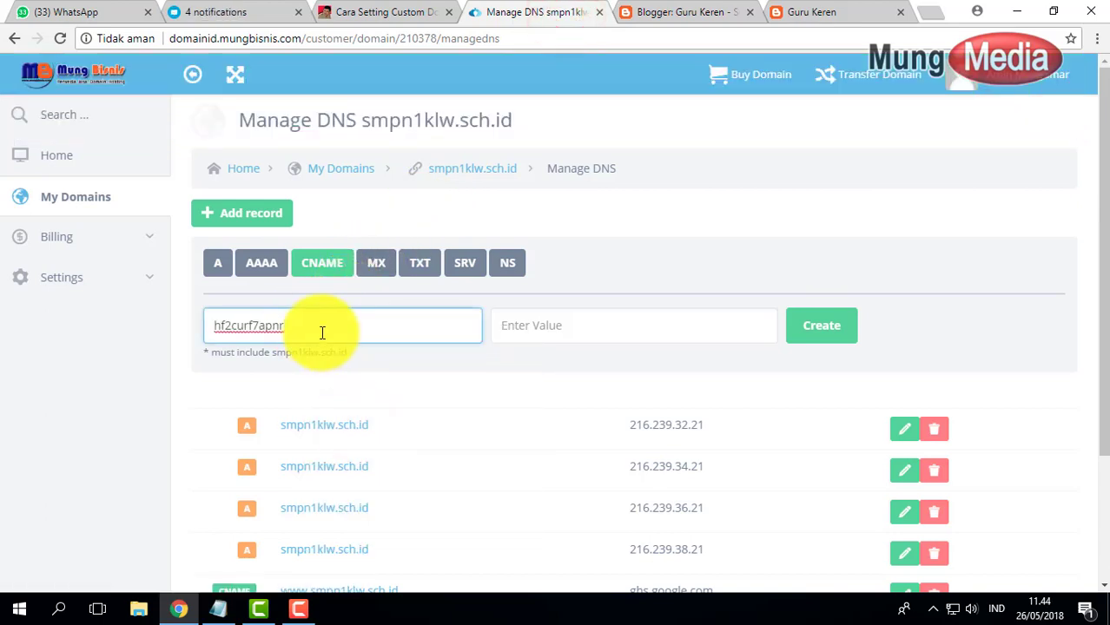
pyautogui.doubleClick(321, 330)
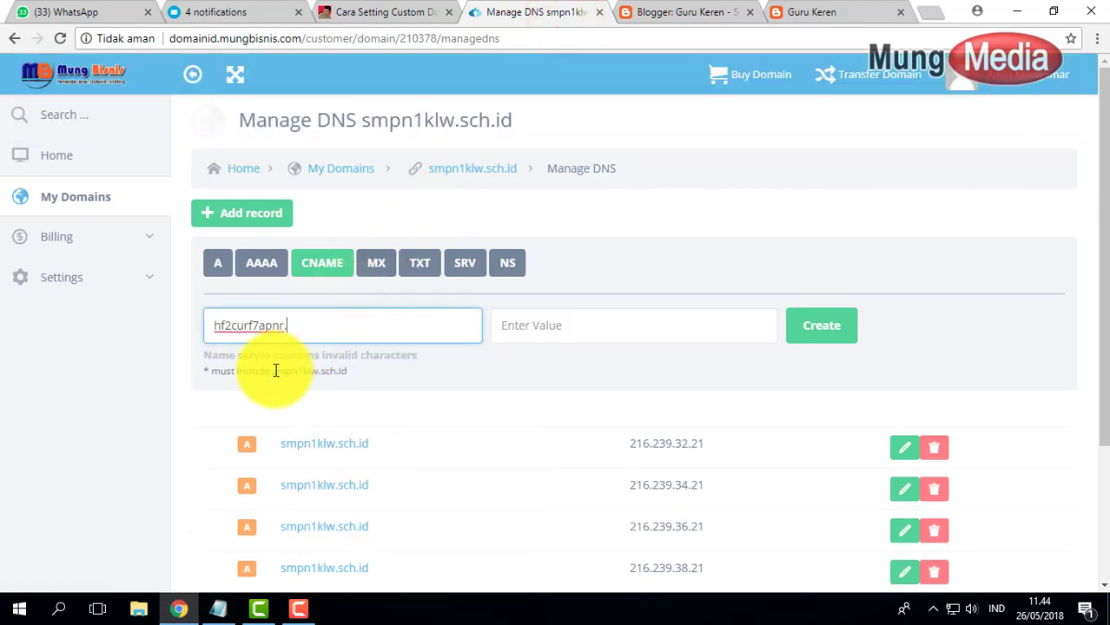
pyautogui.moveTo(273, 371); pyautogui.dragTo(352, 376)
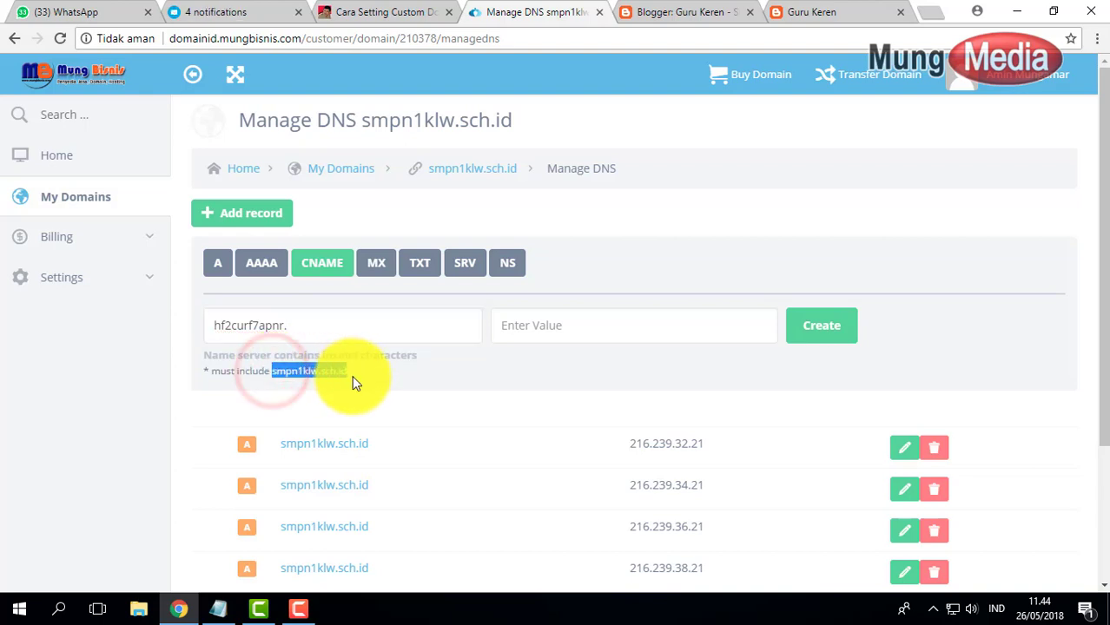
pyautogui.rightClick(351, 376)
pyautogui.click(352, 382)
pyautogui.rightClick(333, 335)
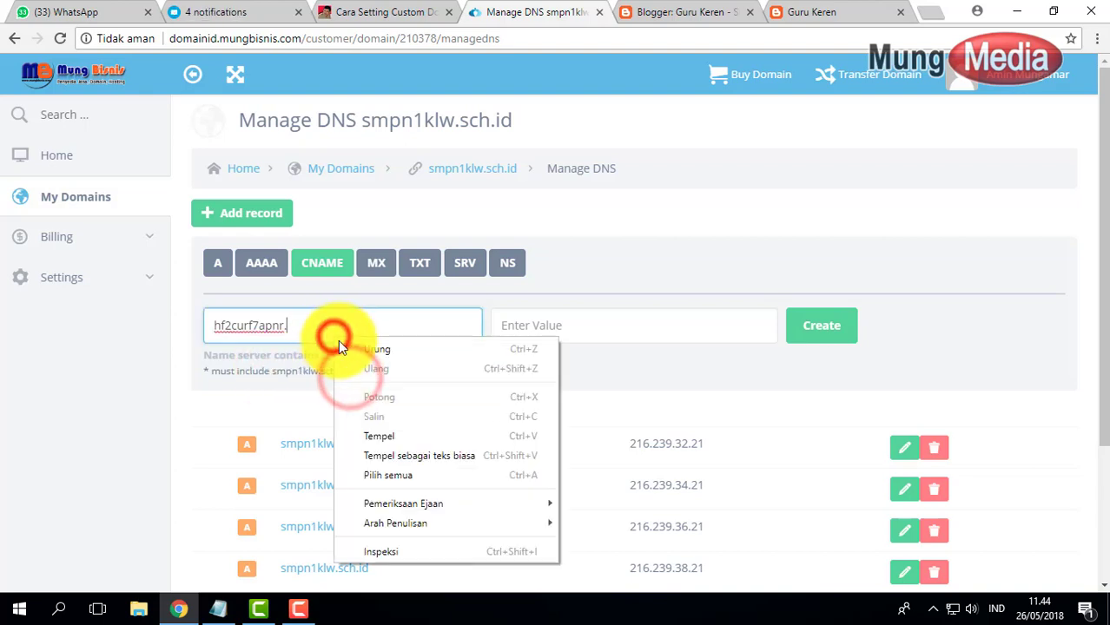
pyautogui.click(375, 431)
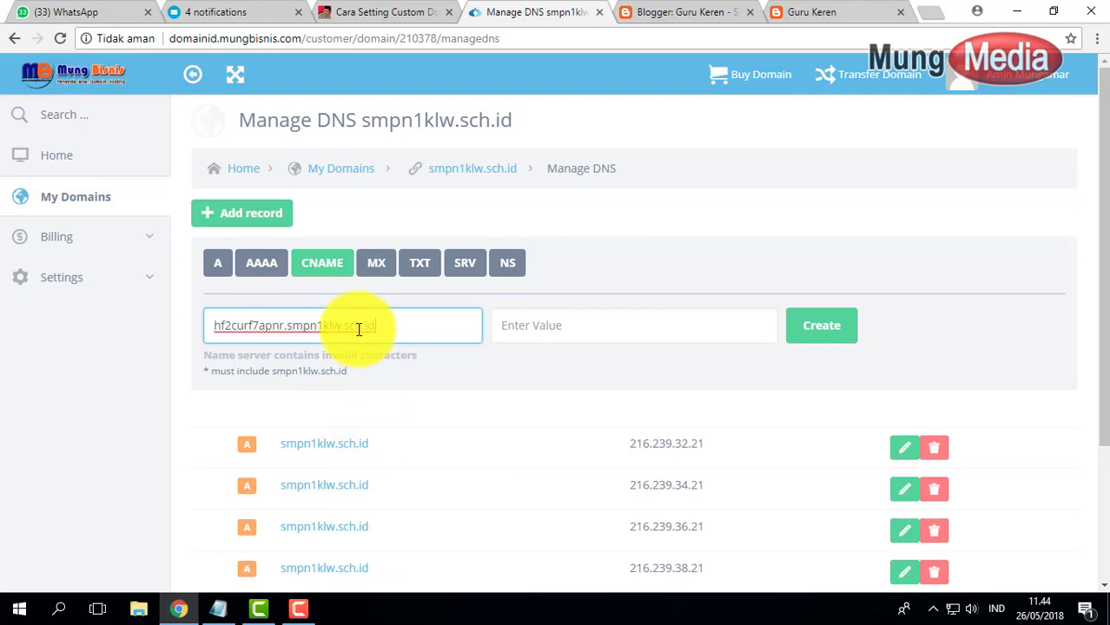
# - Paste Blogger's googlehosted.com target as the value and create the verification CNAME
pyautogui.click(554, 331)
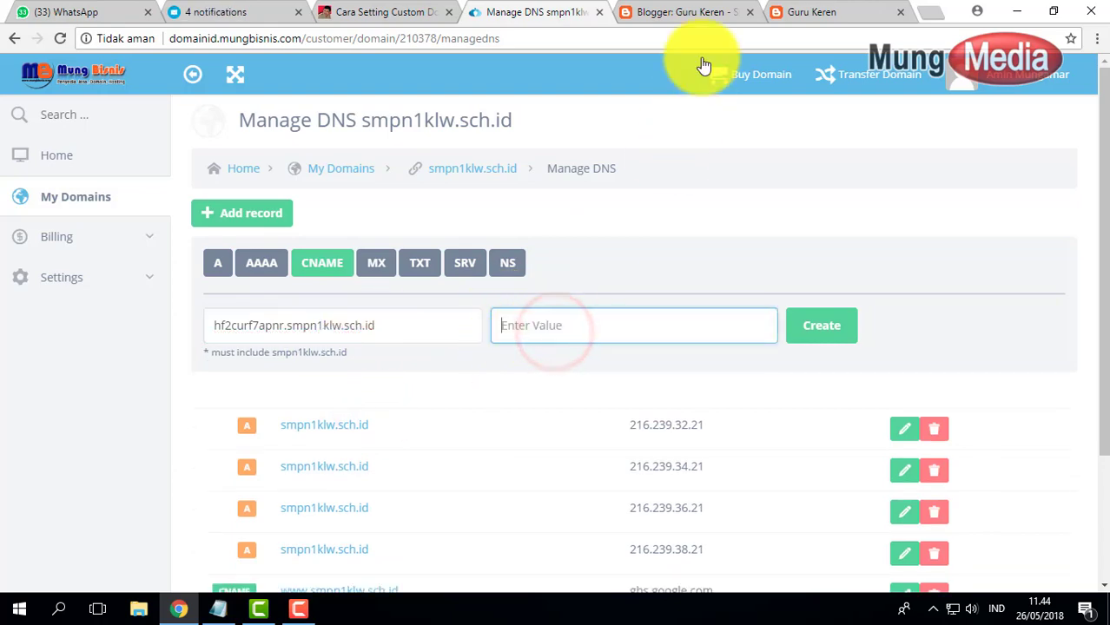
pyautogui.click(706, 10)
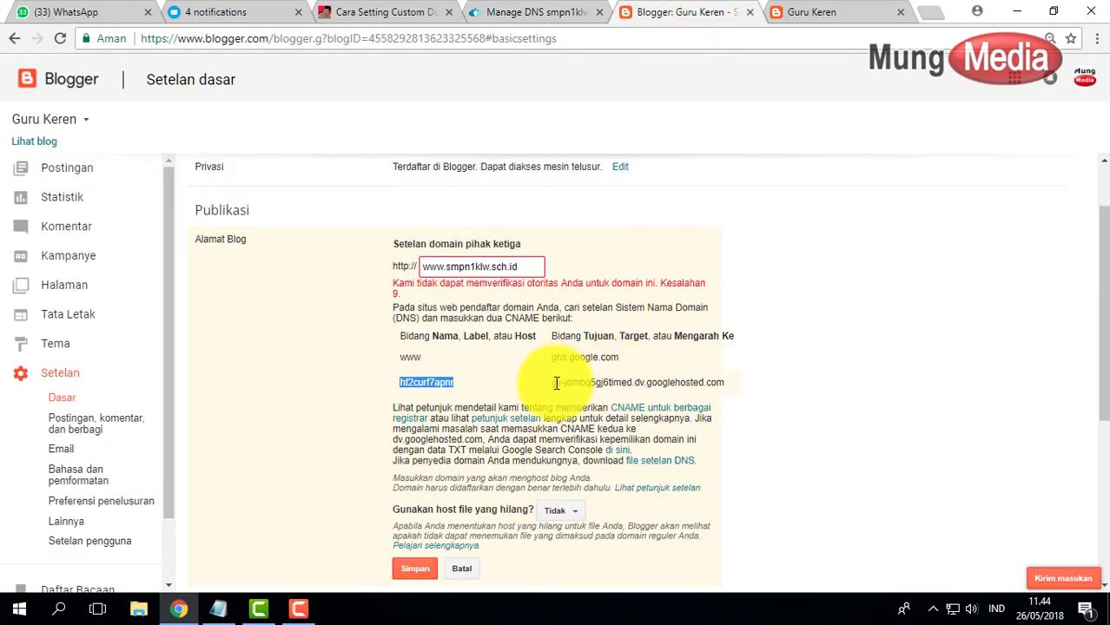
pyautogui.moveTo(553, 385); pyautogui.dragTo(726, 386)
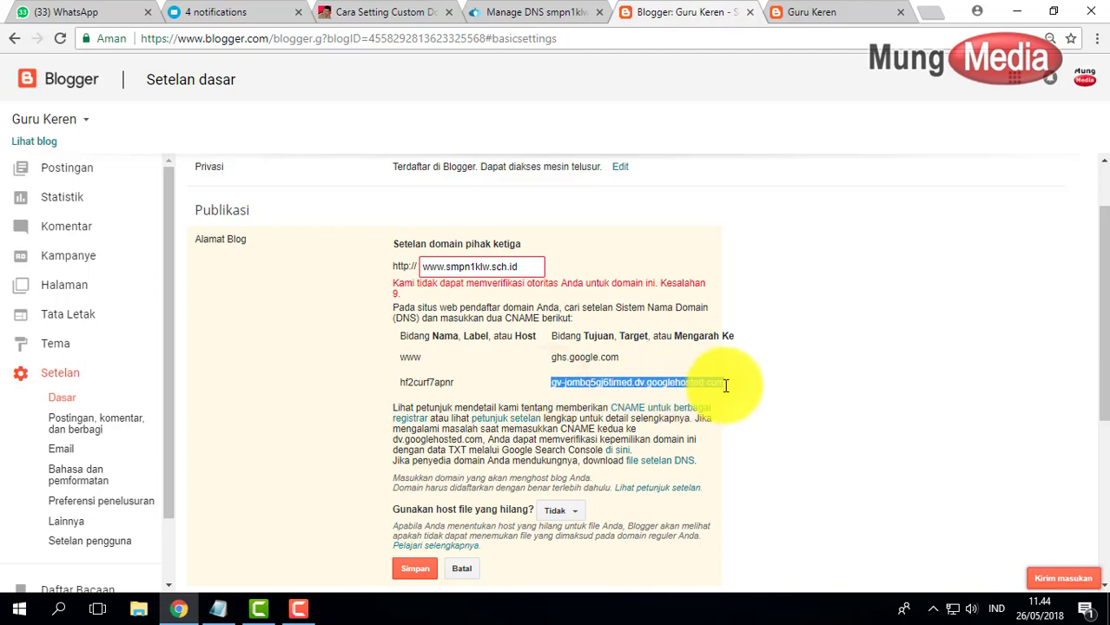
pyautogui.rightClick(723, 384)
pyautogui.click(739, 397)
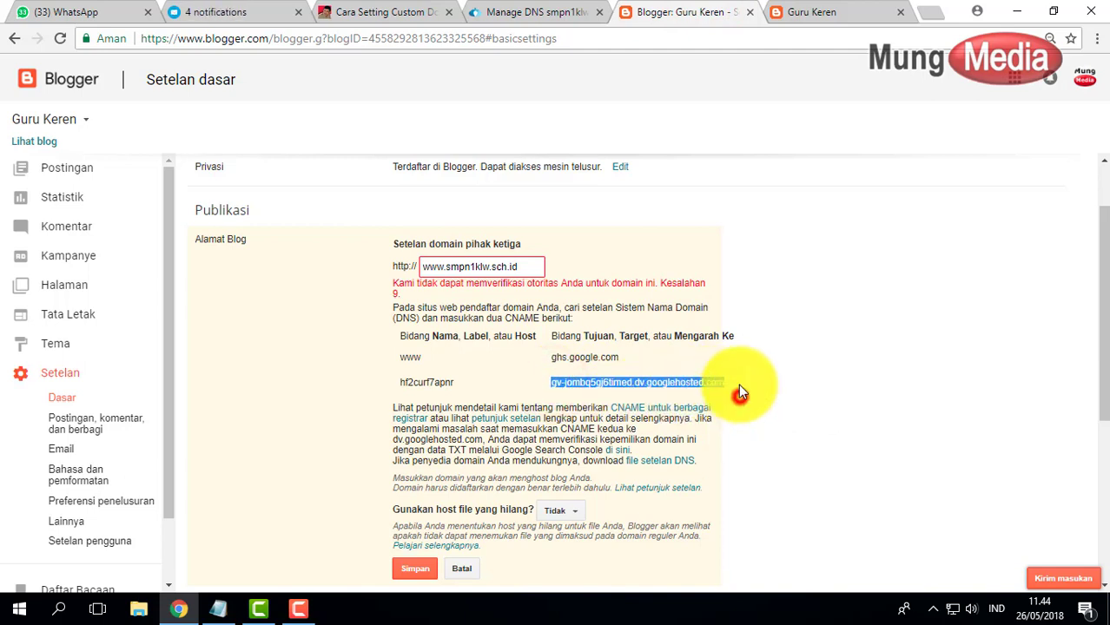
pyautogui.click(574, 19)
pyautogui.click(557, 324)
pyautogui.rightClick(561, 327)
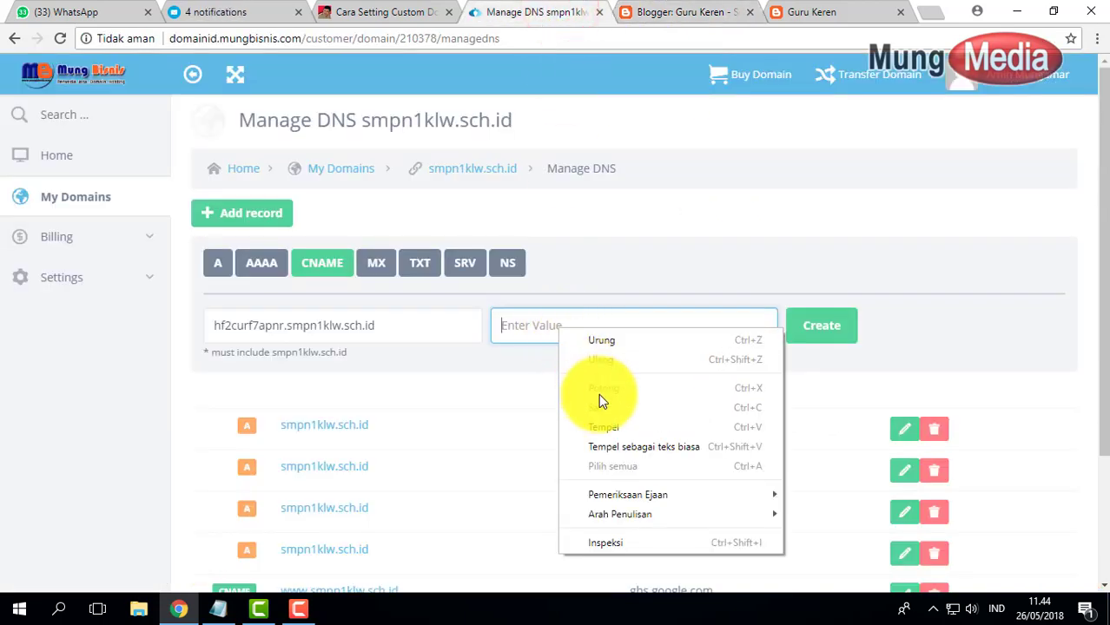
pyautogui.click(603, 425)
pyautogui.click(806, 329)
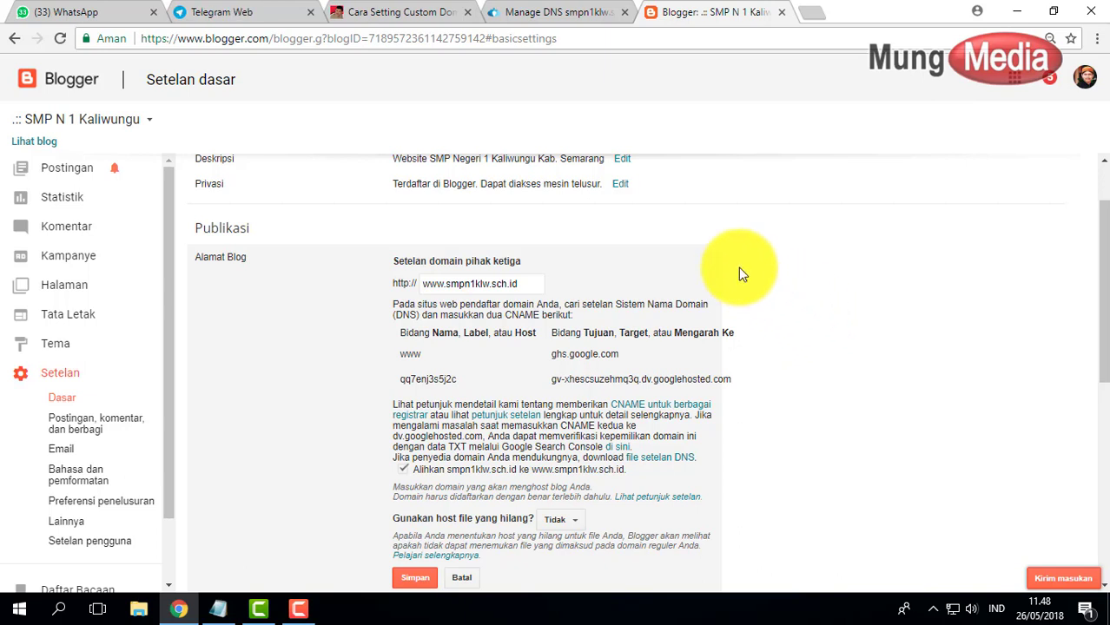
pyautogui.scroll(-1, 776, 256)
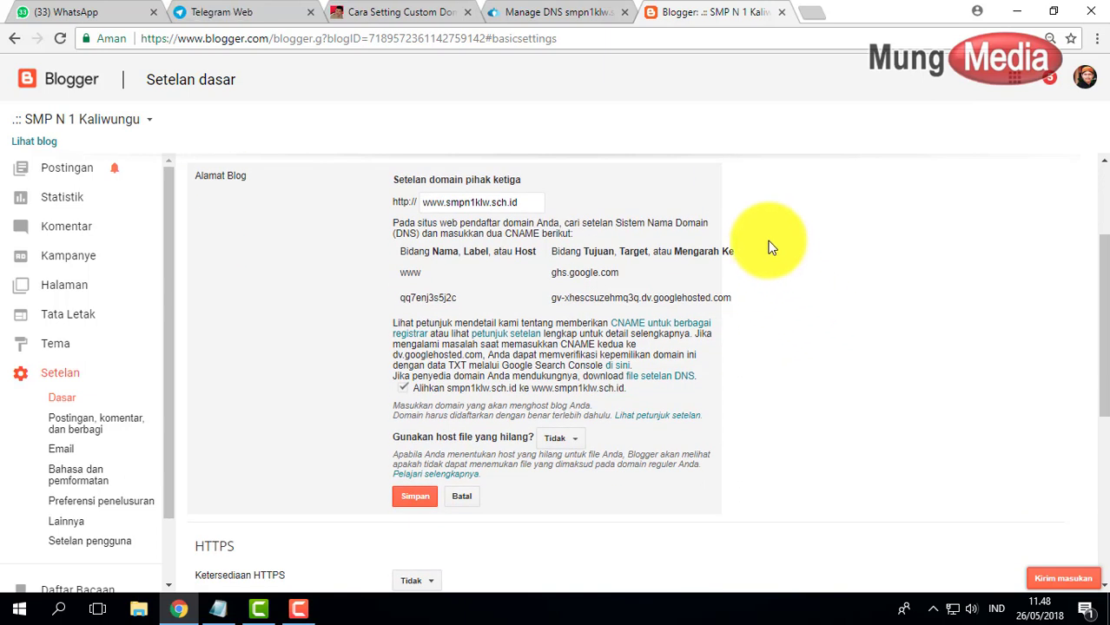
pyautogui.click(411, 500)
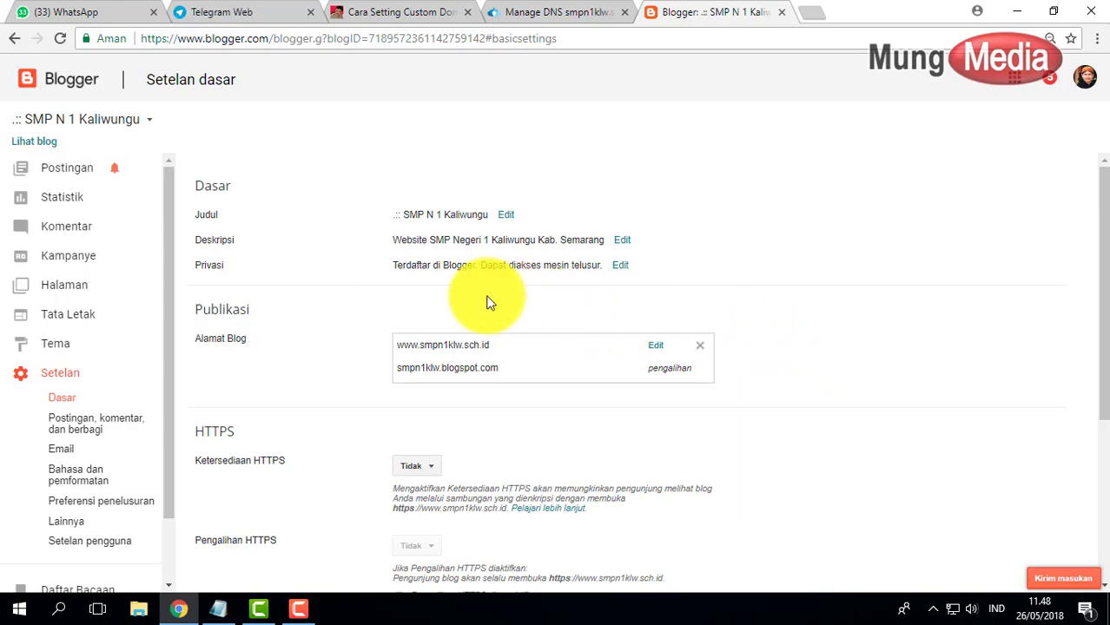
pyautogui.click(482, 345)
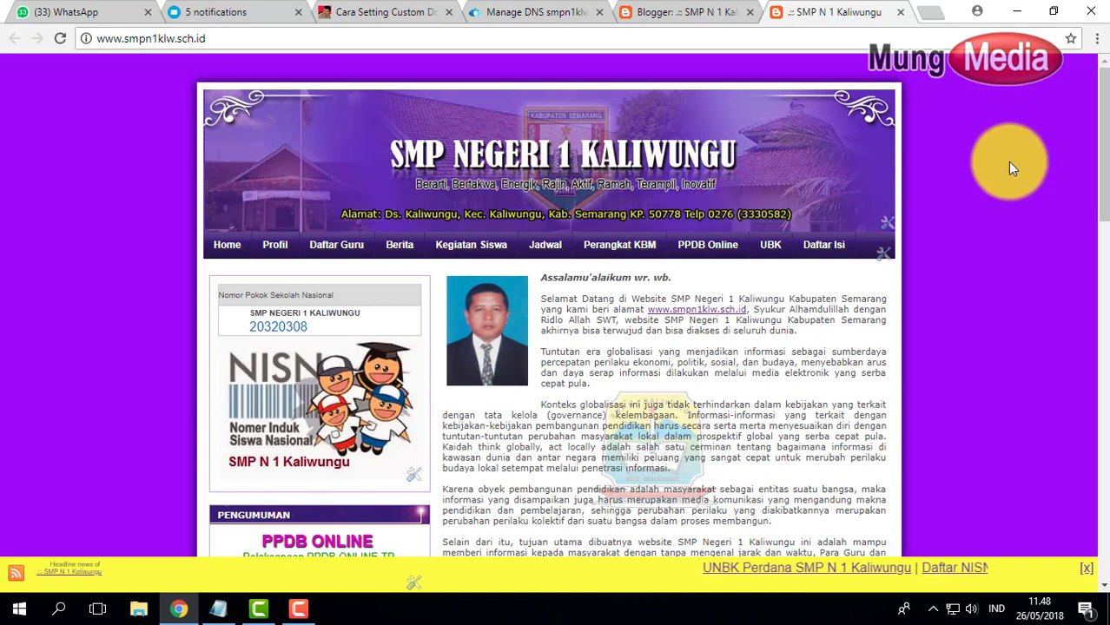
# - Return to the 'Cara Setting Custom Domain' article and scroll back to its opening section
pyautogui.click(402, 11)
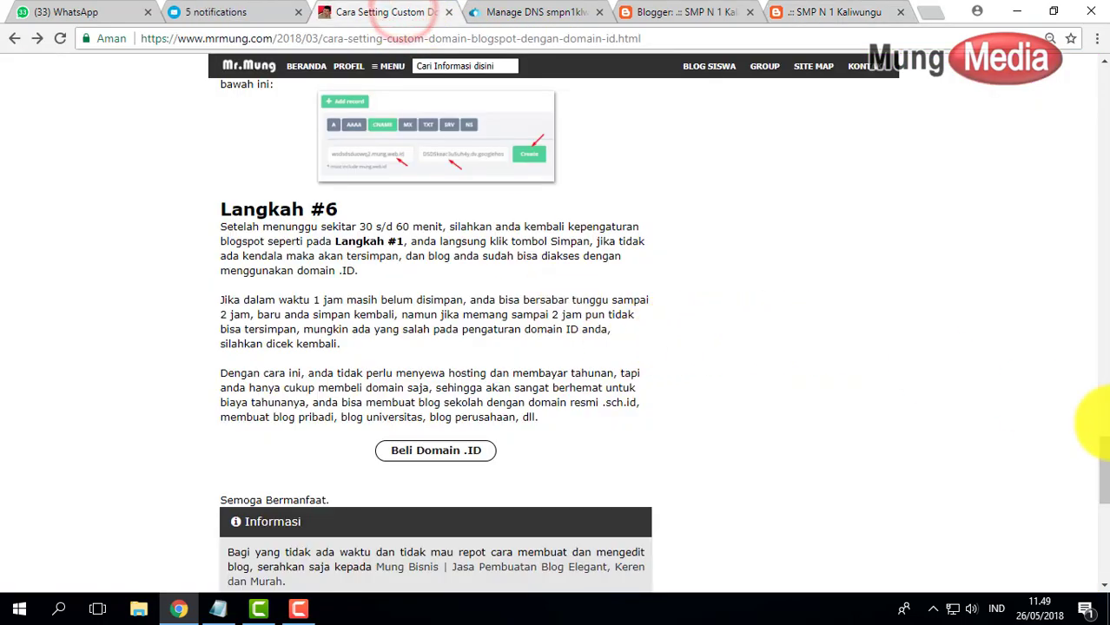
pyautogui.moveTo(1102, 453); pyautogui.dragTo(1103, 122)
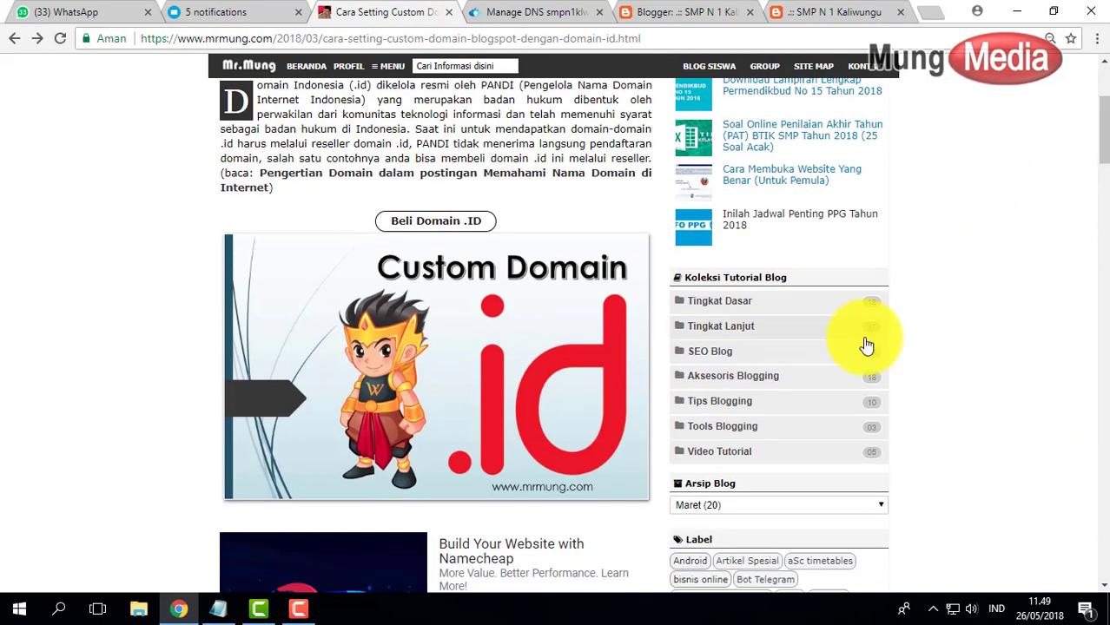